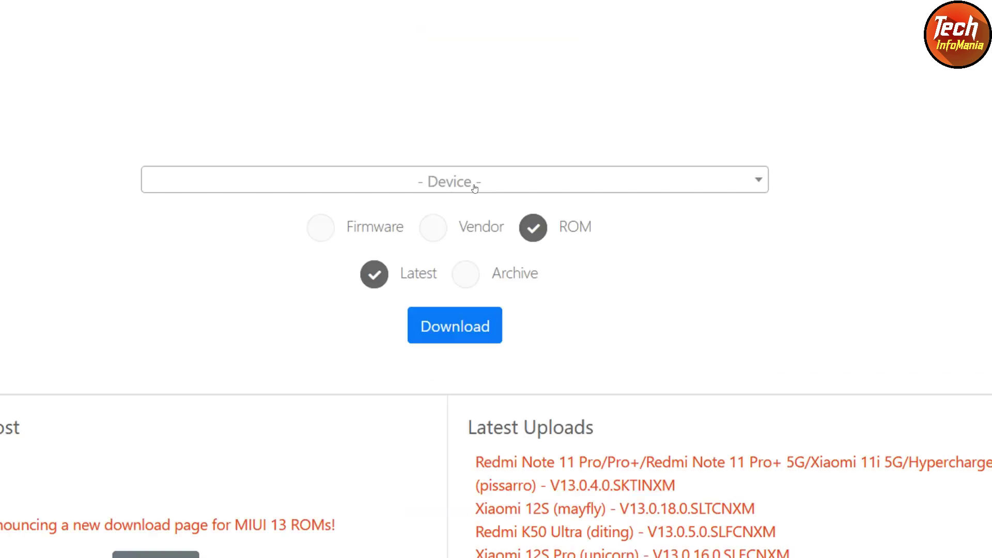
Find the latest ROM downloads for the Redmi Note 11 with codename spes
click(474, 186)
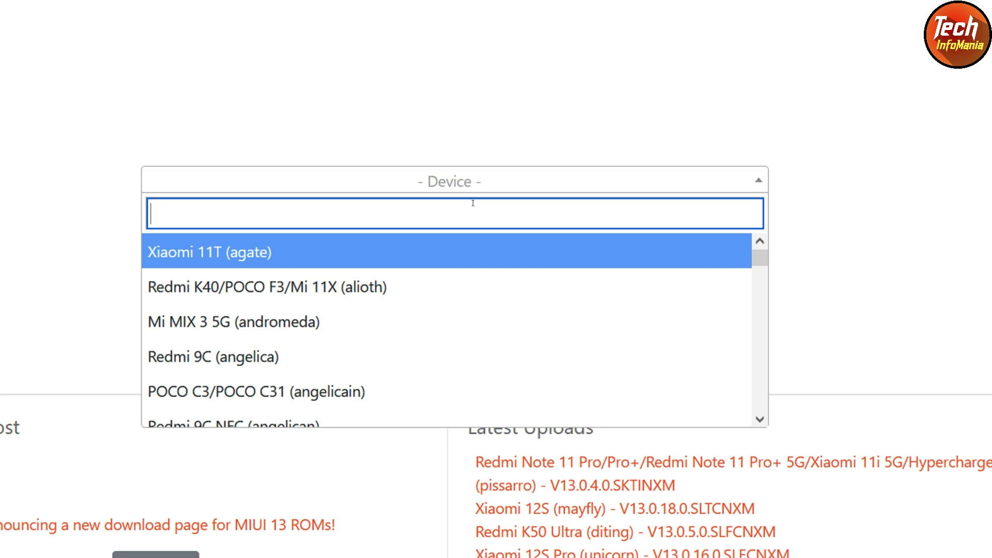
text(spes)
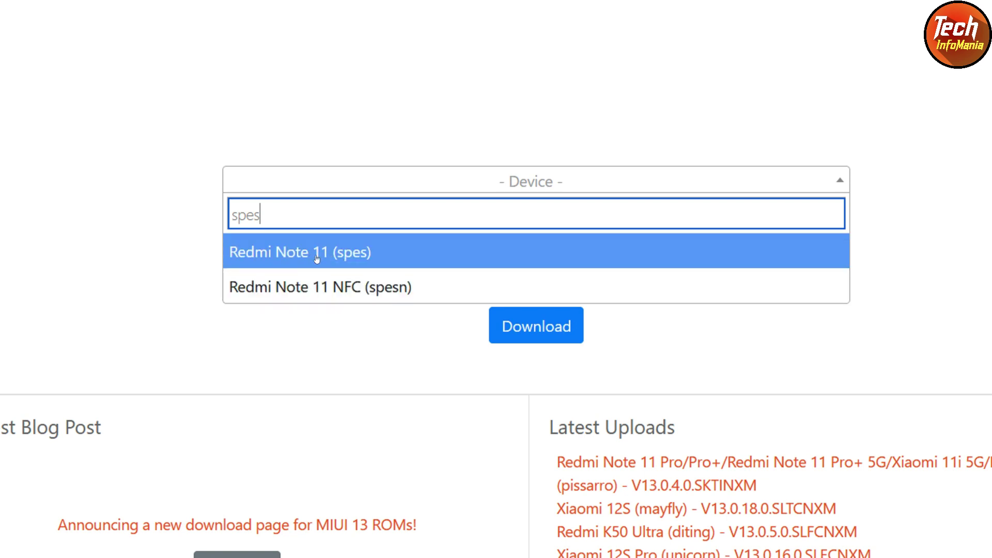
click(355, 259)
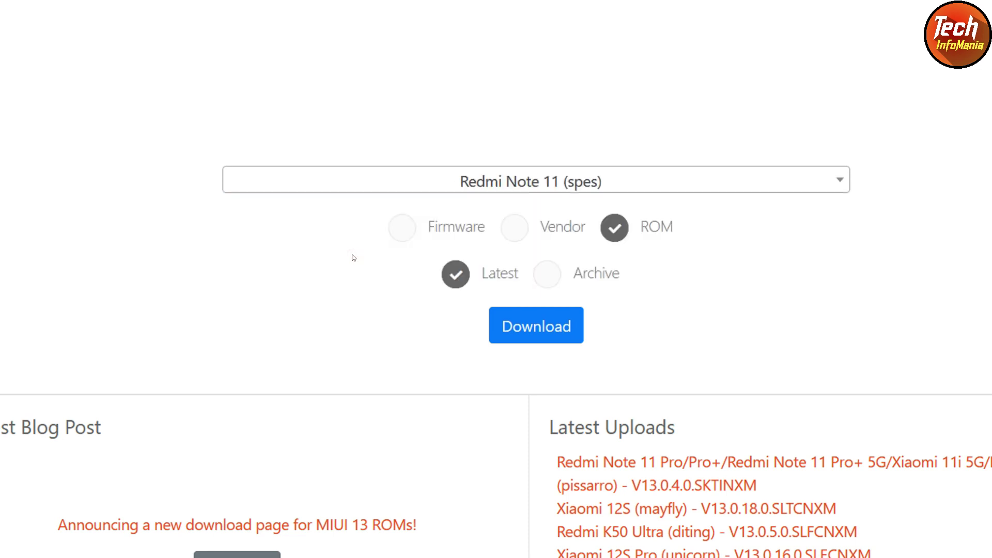
click(531, 330)
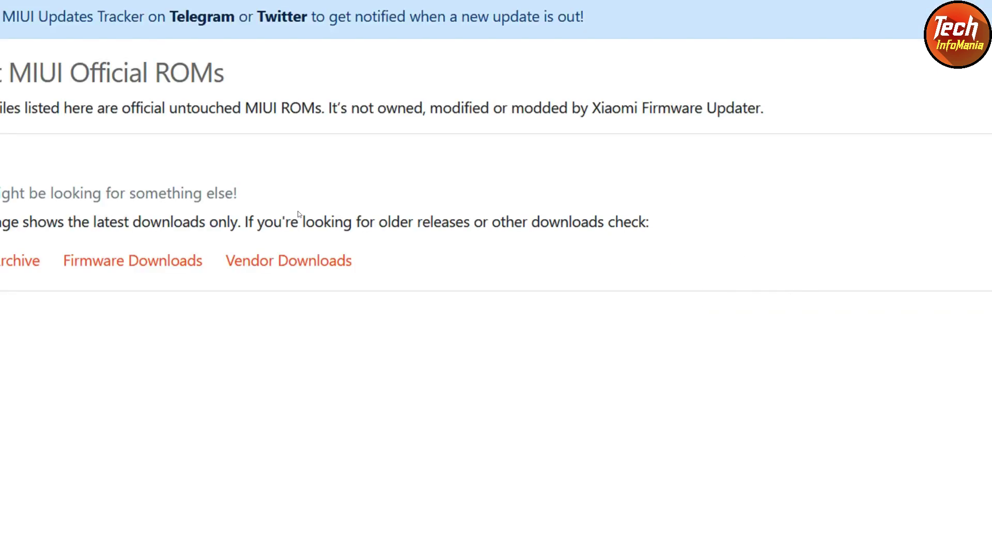
Look through the list of official ROMs and examine the Redmi Note 11 NFC EEA entries
scroll(251, 237, down, 6)
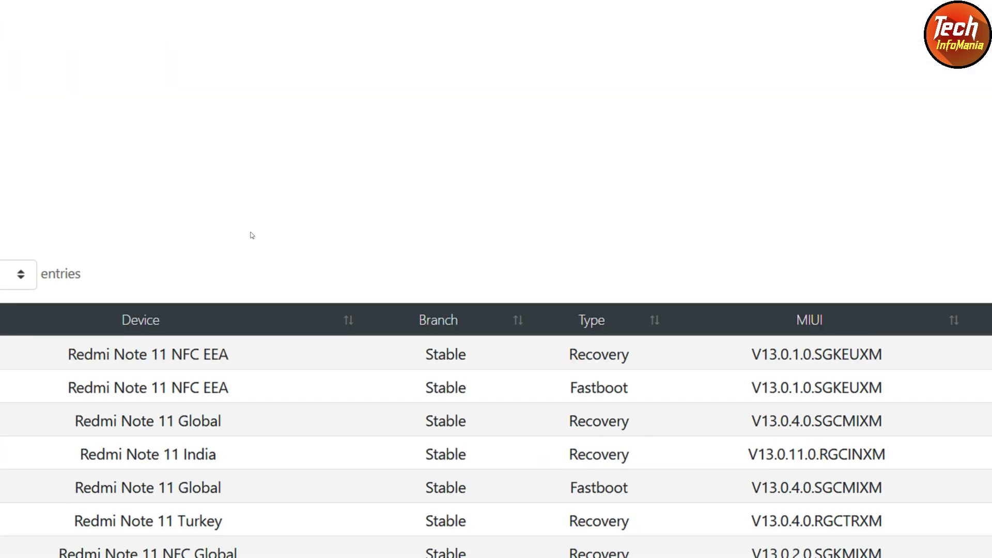
scroll(289, 315, down, 2)
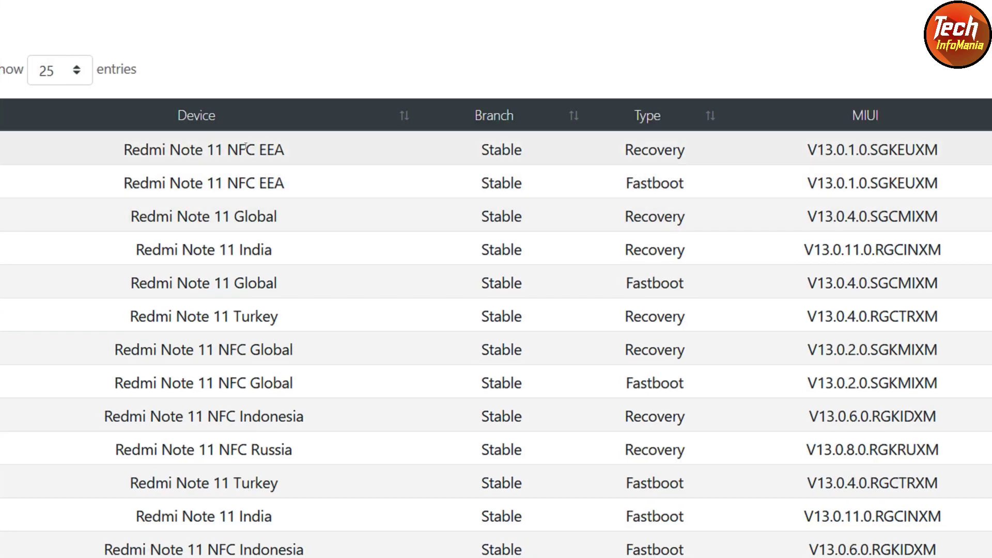
drag(252, 149, 171, 148)
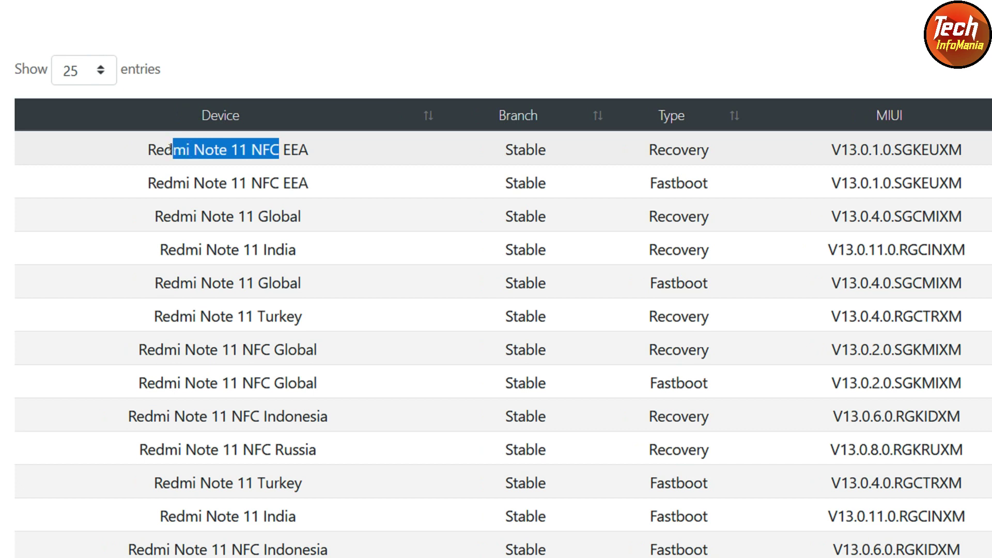
click(293, 183)
drag(275, 183, 248, 179)
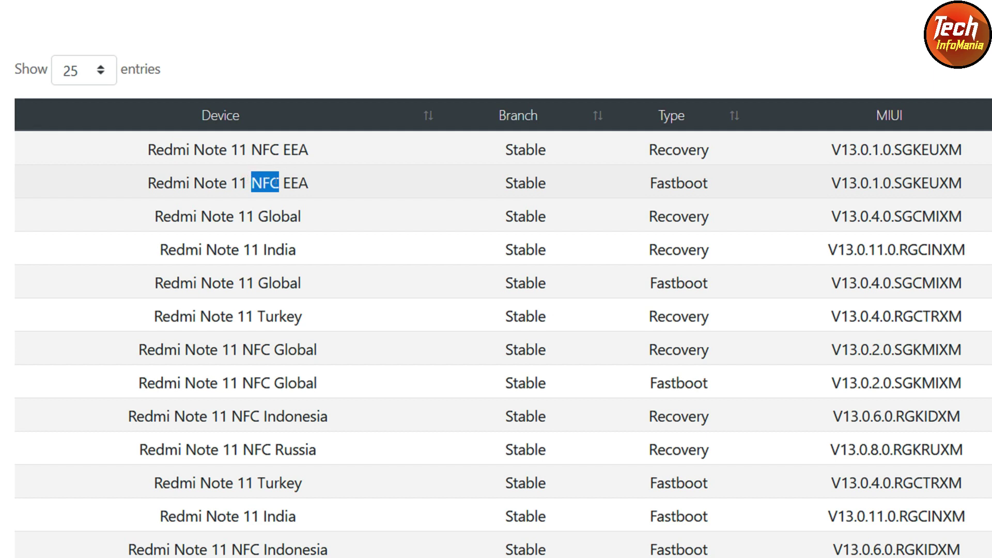
click(283, 210)
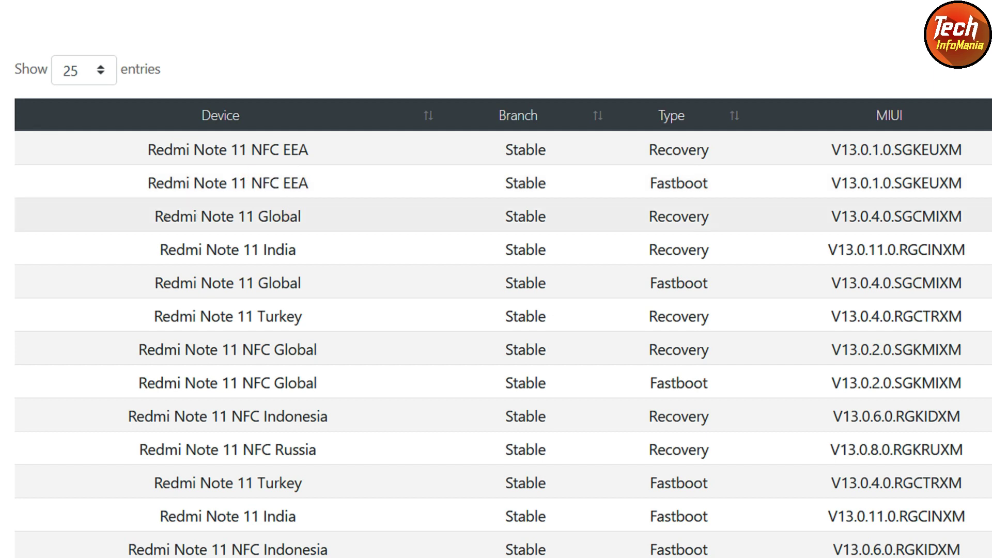
Check the device, branch, type and MIUI version of the Redmi Note 11 Global Fastboot entry
drag(154, 216, 296, 213)
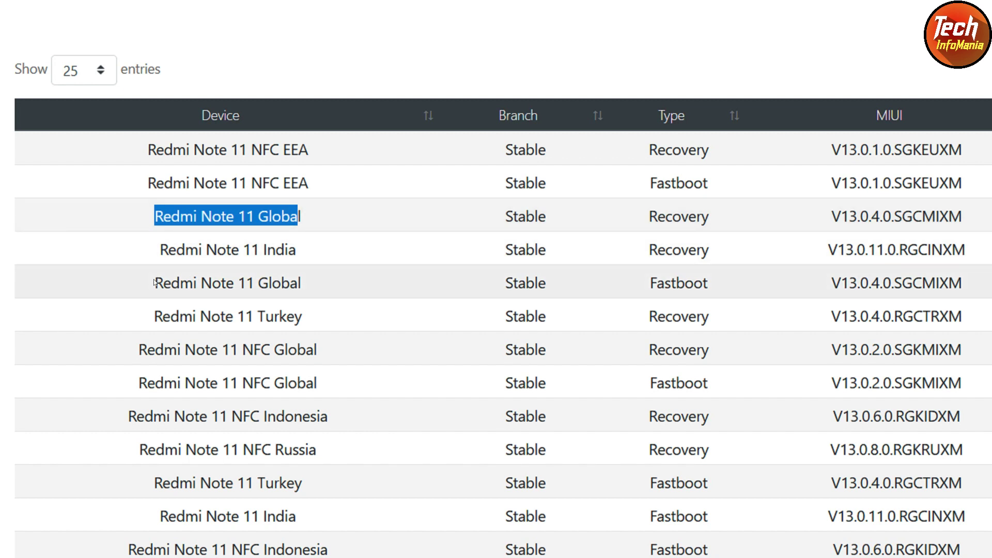
drag(154, 283, 297, 283)
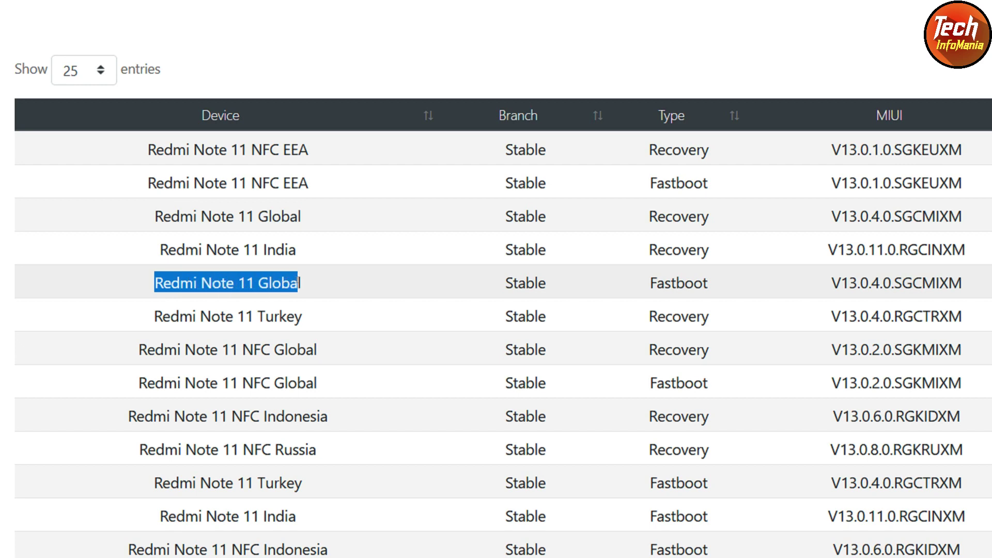
drag(505, 284, 549, 284)
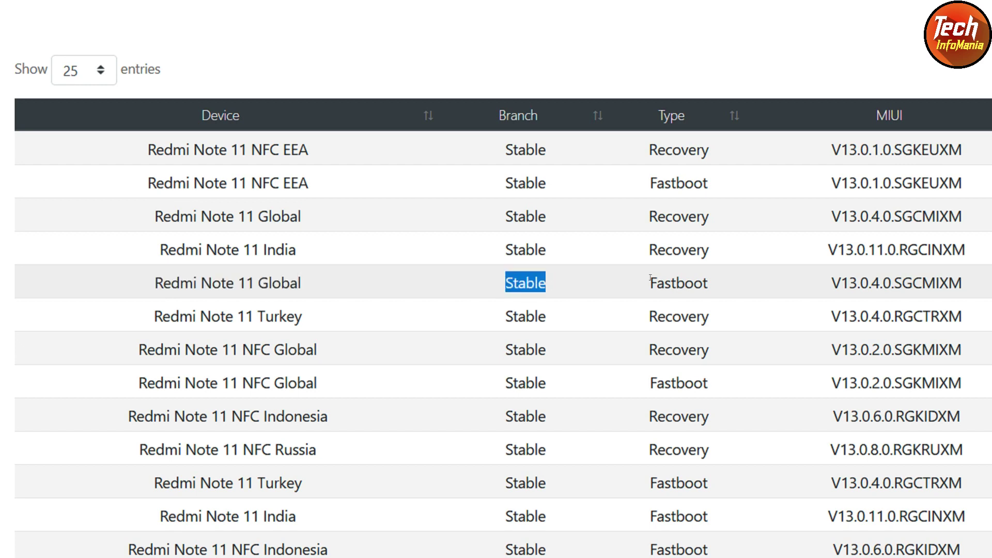
drag(651, 283, 744, 284)
scroll(710, 279, right, 3)
scroll(744, 283, right, 3)
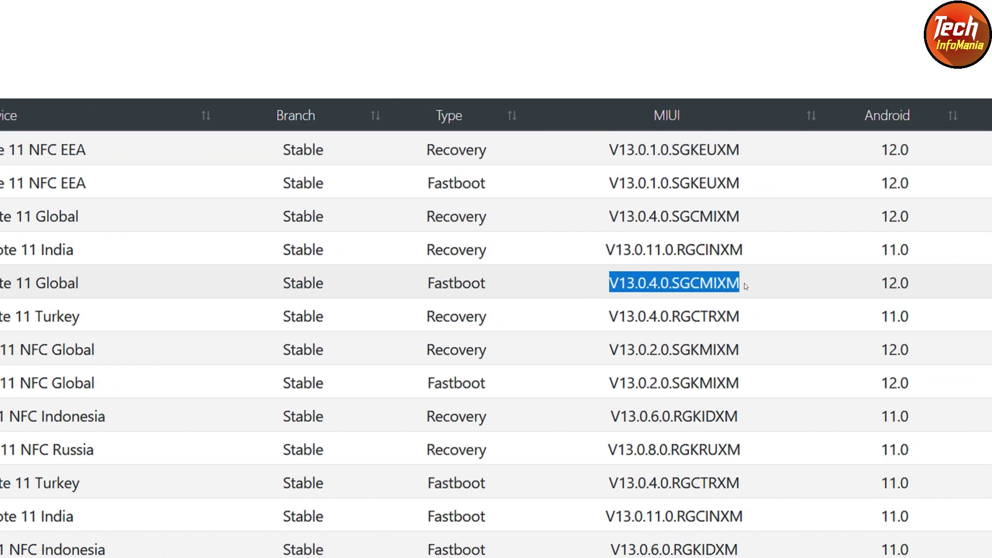
drag(743, 284, 610, 285)
click(669, 284)
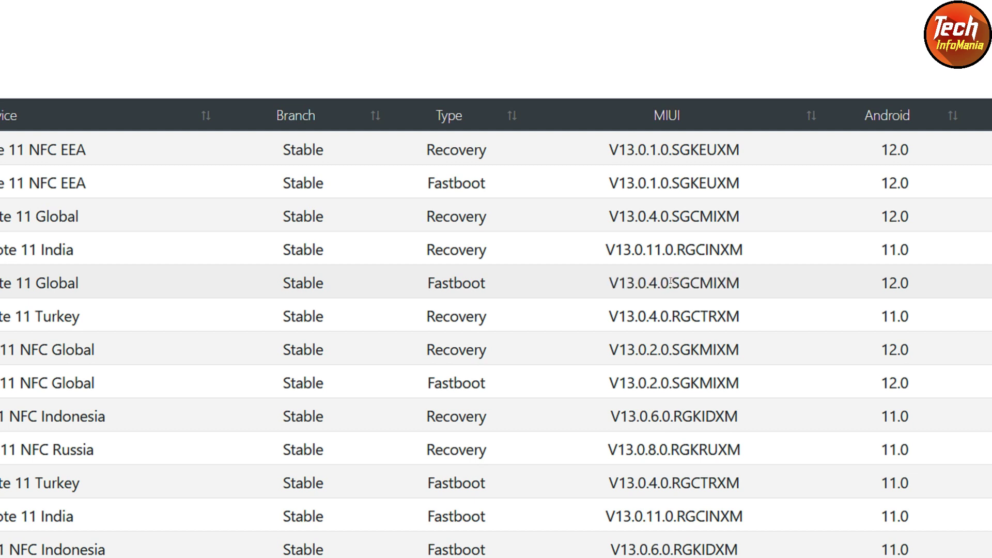
Compare the letters in the MIUI version codes with the Android versions for the Redmi Note 11 Global and India entries
drag(672, 282, 690, 283)
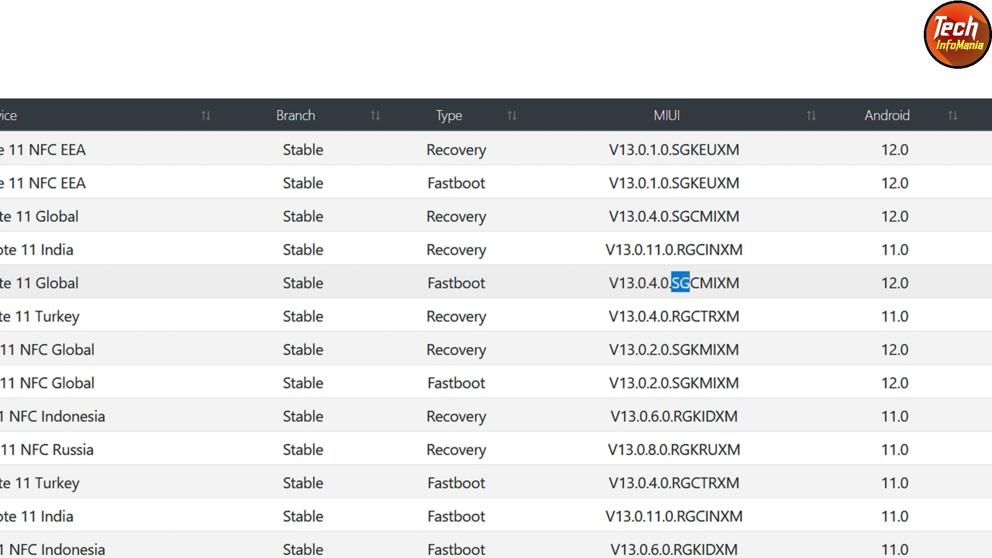
click(670, 283)
drag(672, 283, 689, 283)
drag(676, 248, 689, 247)
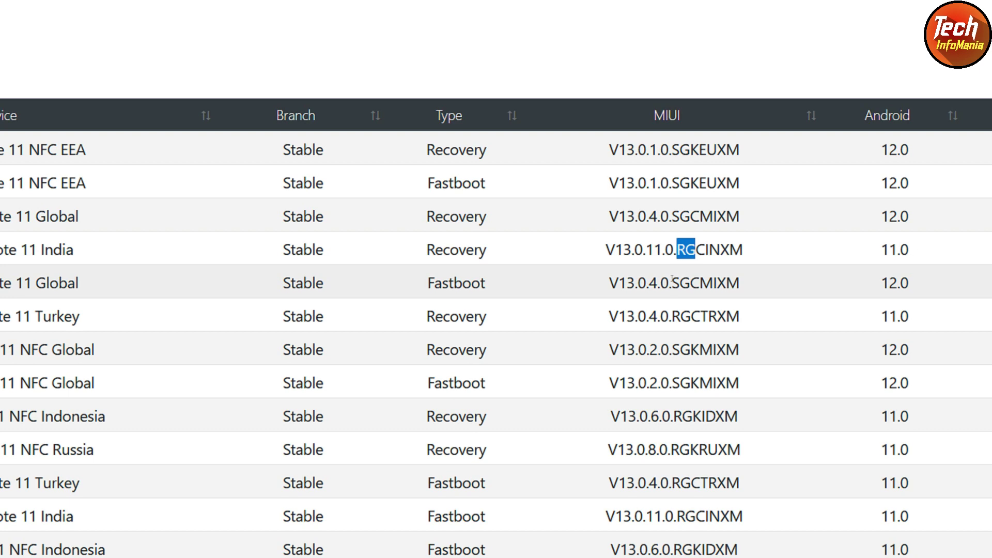
drag(670, 280, 683, 279)
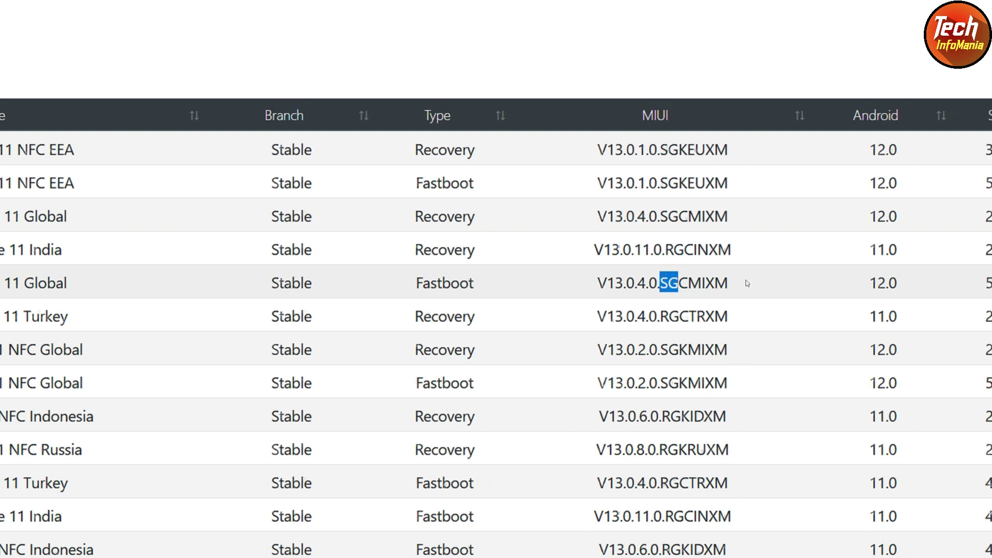
scroll(747, 281, right, 5)
scroll(746, 284, right, 2)
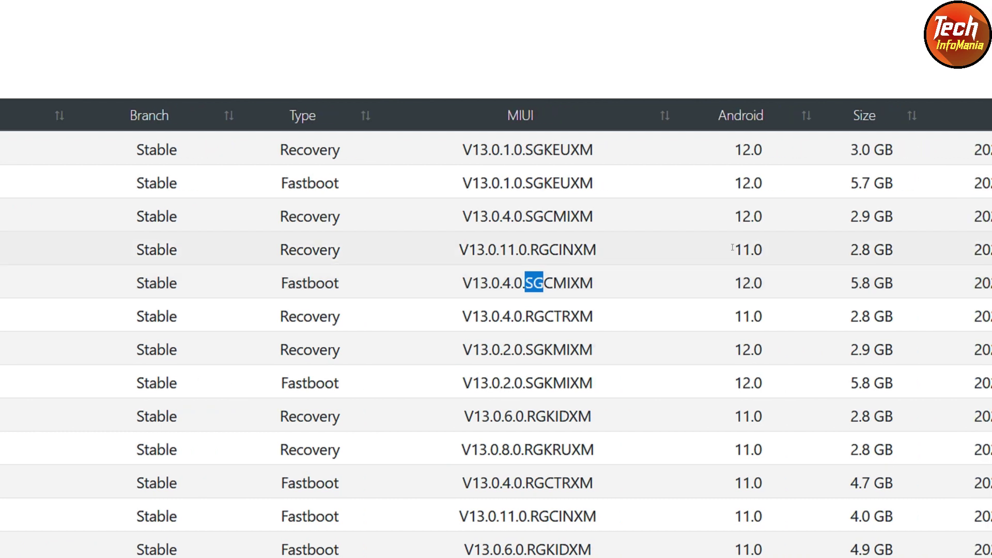
drag(732, 248, 746, 251)
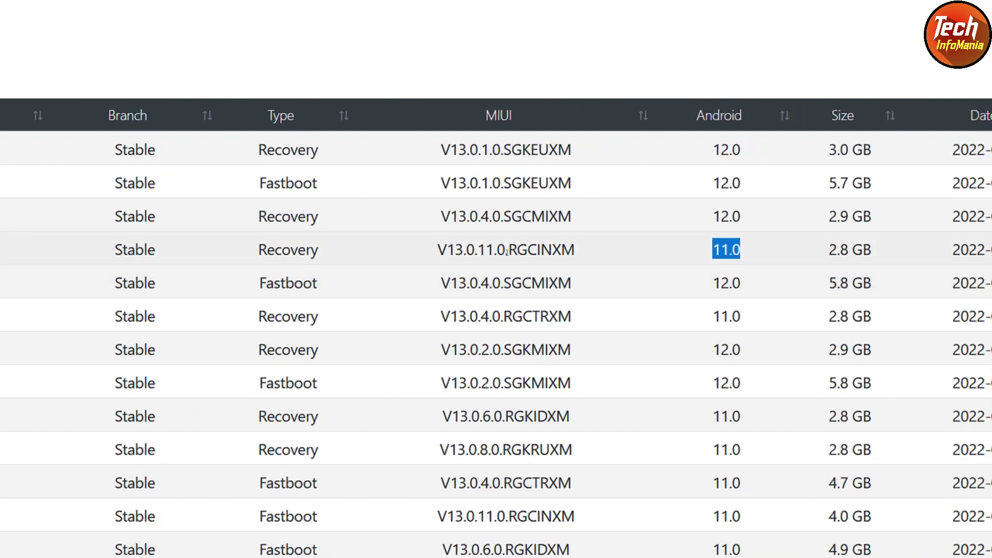
drag(506, 248, 516, 251)
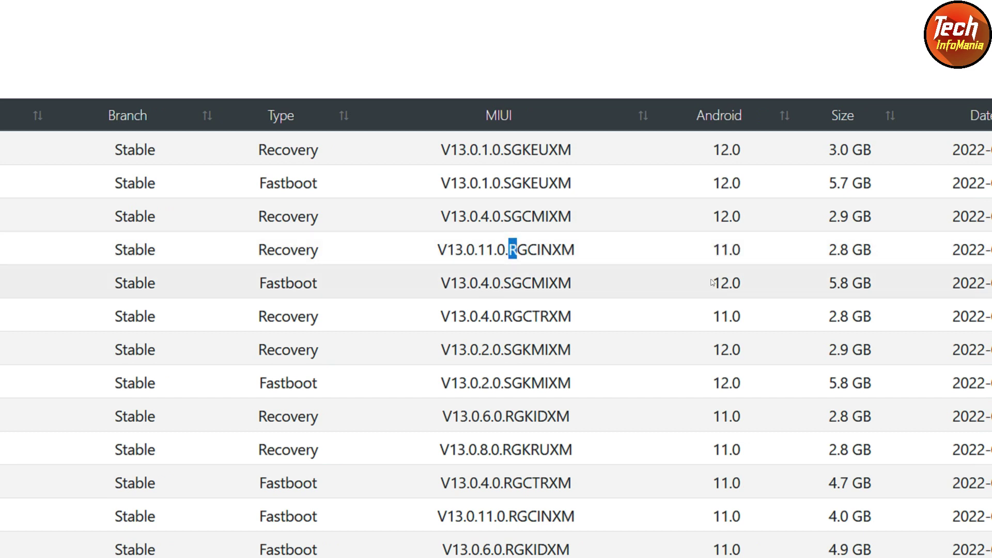
drag(712, 282, 740, 283)
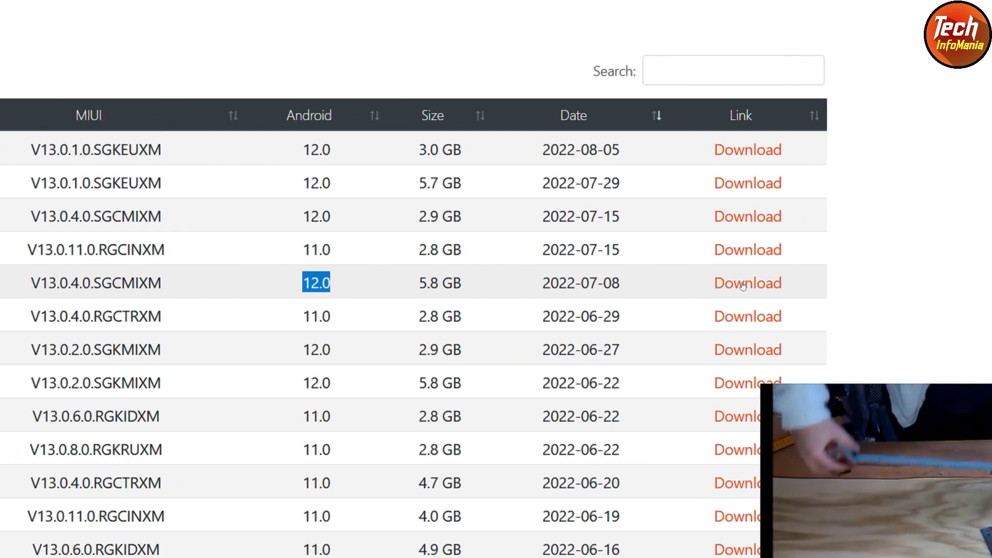
Open the download page of the Redmi Note 11 Global Fastboot ROM V13.0.4.0.SGCMIXM and go to its package details
click(742, 286)
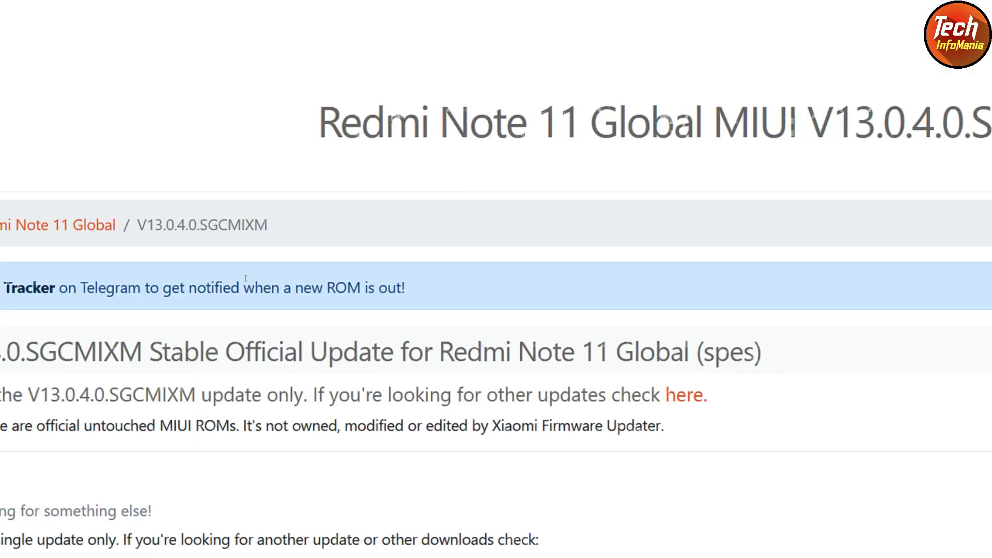
scroll(274, 254, down, 4)
scroll(466, 269, down, 6)
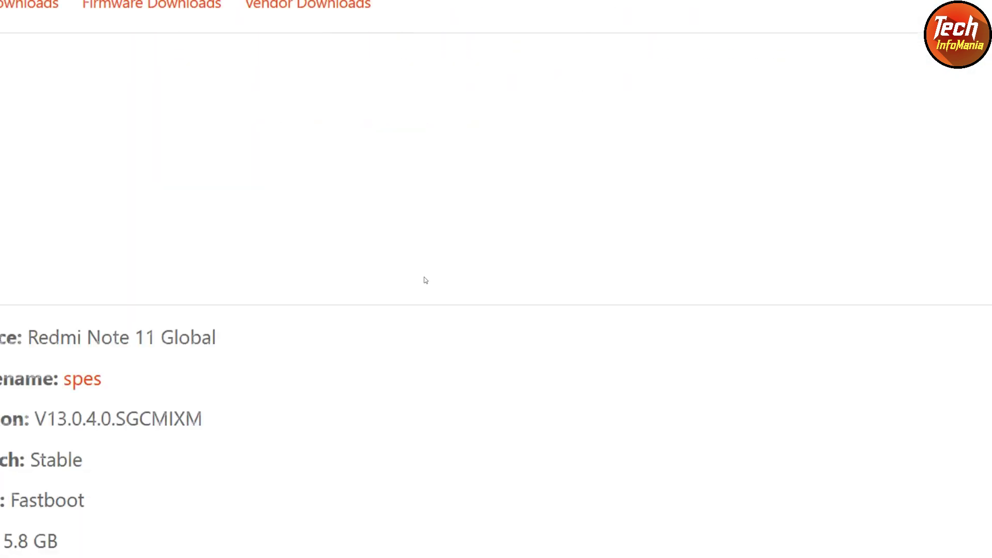
scroll(362, 258, down, 10)
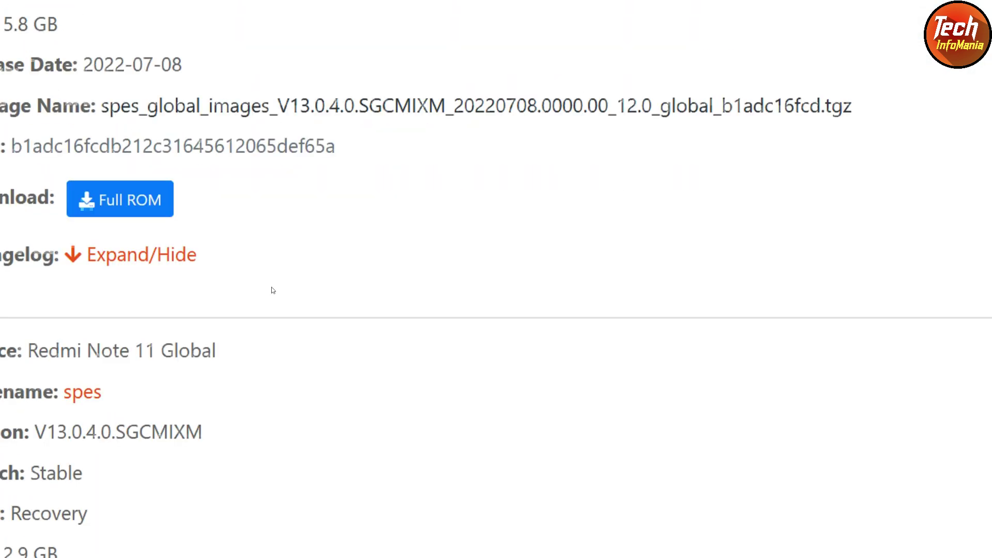
scroll(273, 290, down, 3)
scroll(233, 325, down, 2)
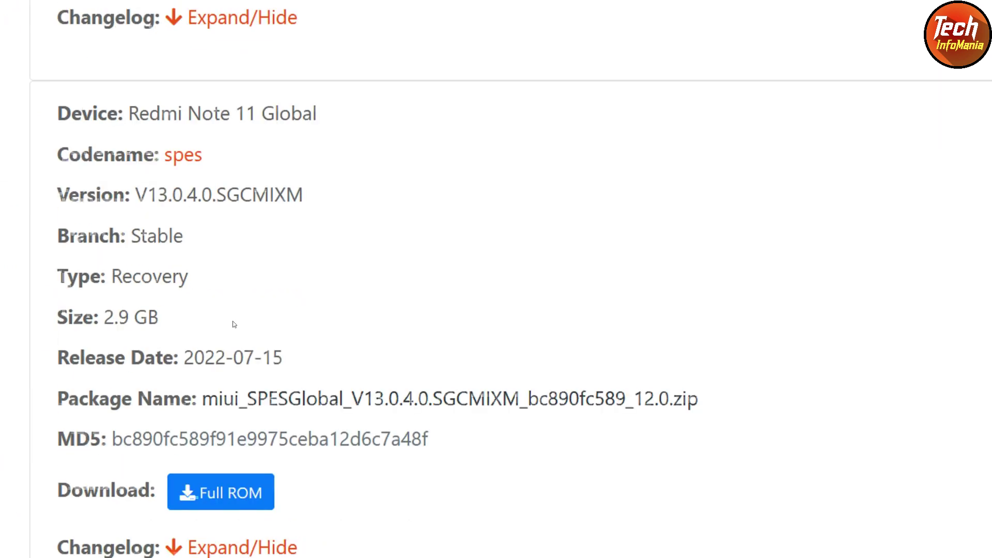
Compare the types of the Recovery and Fastboot packages, and check the Fastboot package's device name and version
scroll(161, 138, up, 1)
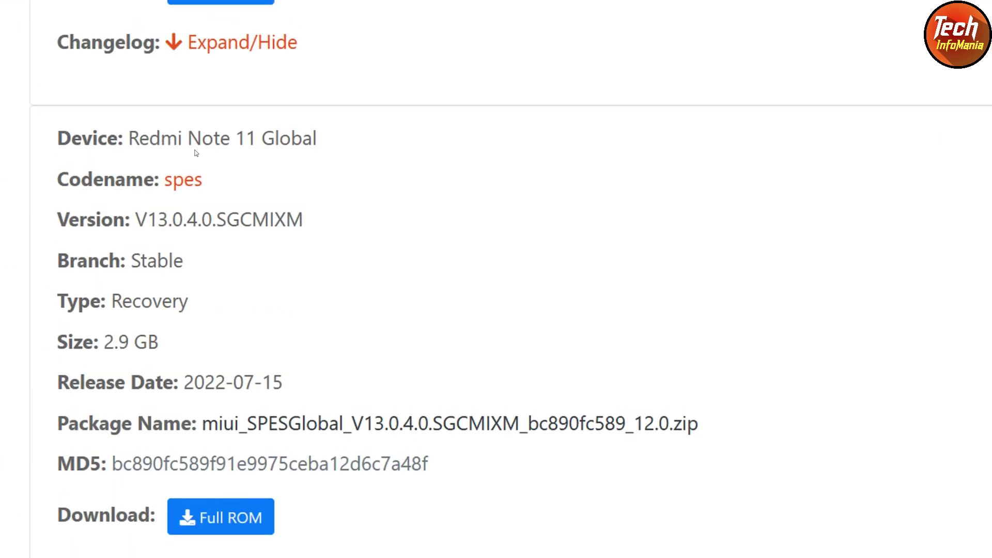
drag(191, 300, 120, 296)
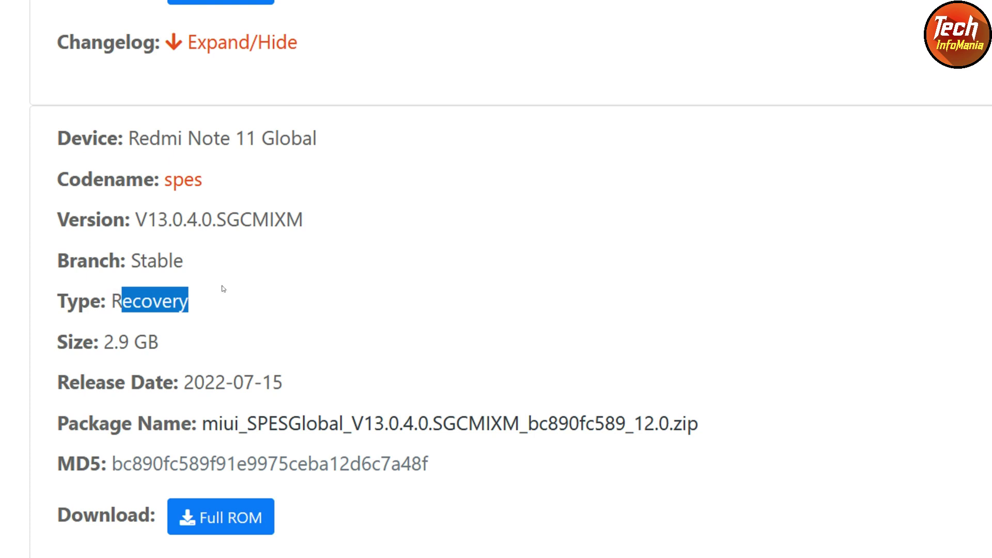
scroll(223, 288, up, 9)
drag(188, 174, 106, 178)
scroll(226, 194, up, 3)
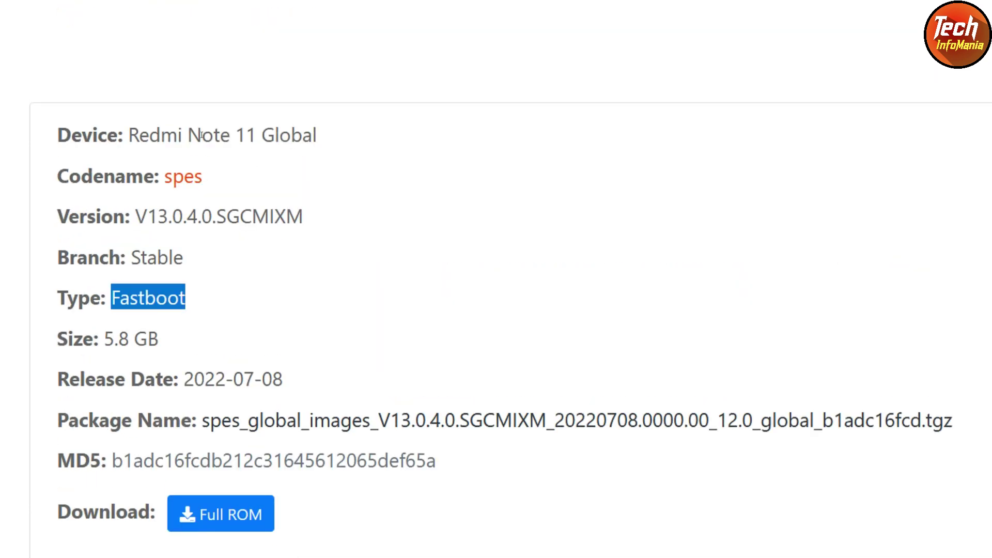
drag(187, 136, 328, 135)
drag(216, 226, 269, 226)
Try to download the Full ROM of the Redmi Note 11 Global Fastboot package
scroll(195, 341, down, 2)
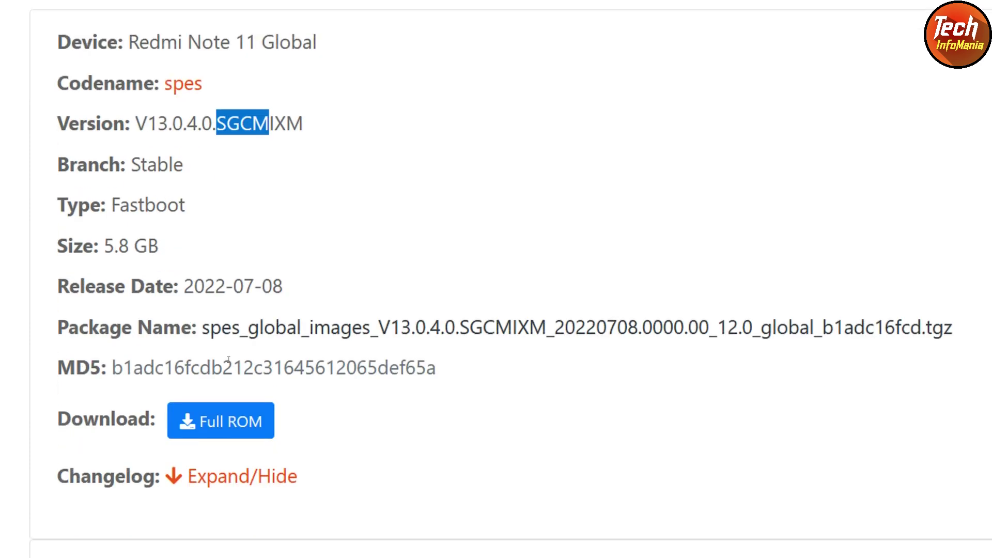
click(215, 420)
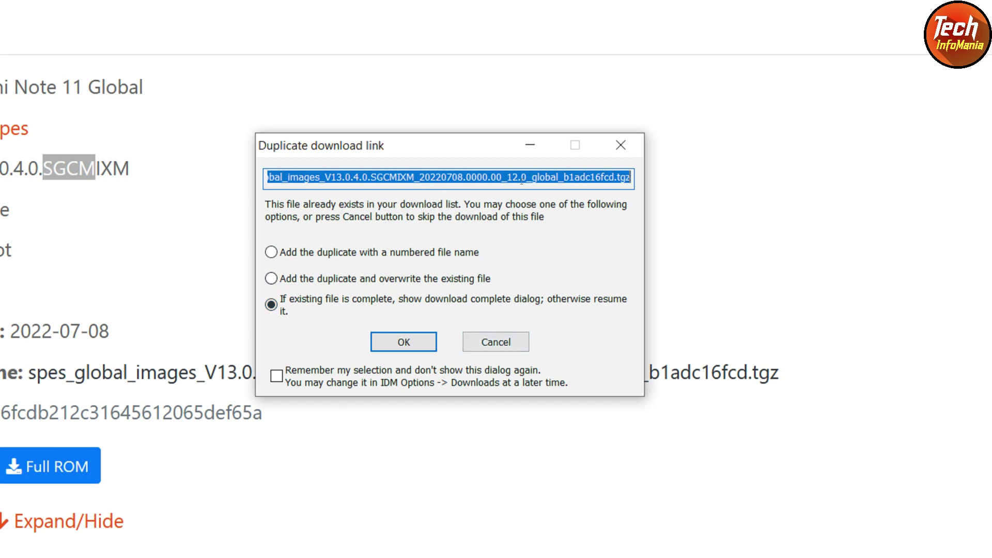
click(495, 342)
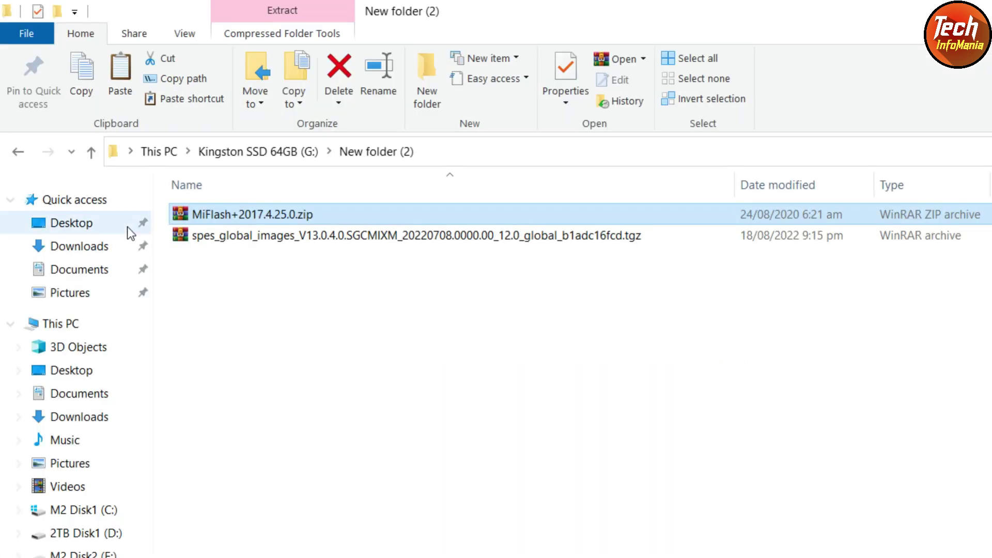
Extract MiFlash+2017.4.25.0.zip into a folder named after the archive
click(299, 294)
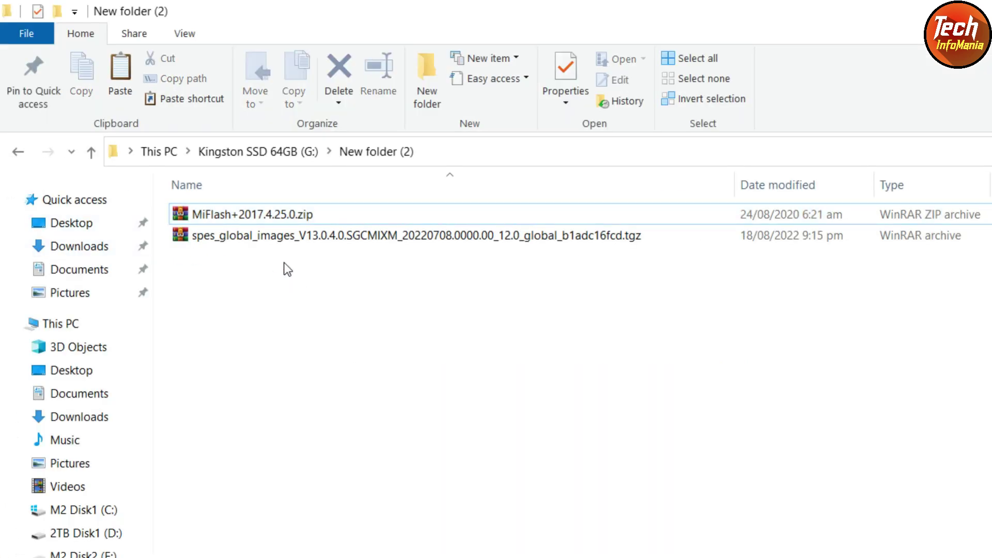
click(324, 243)
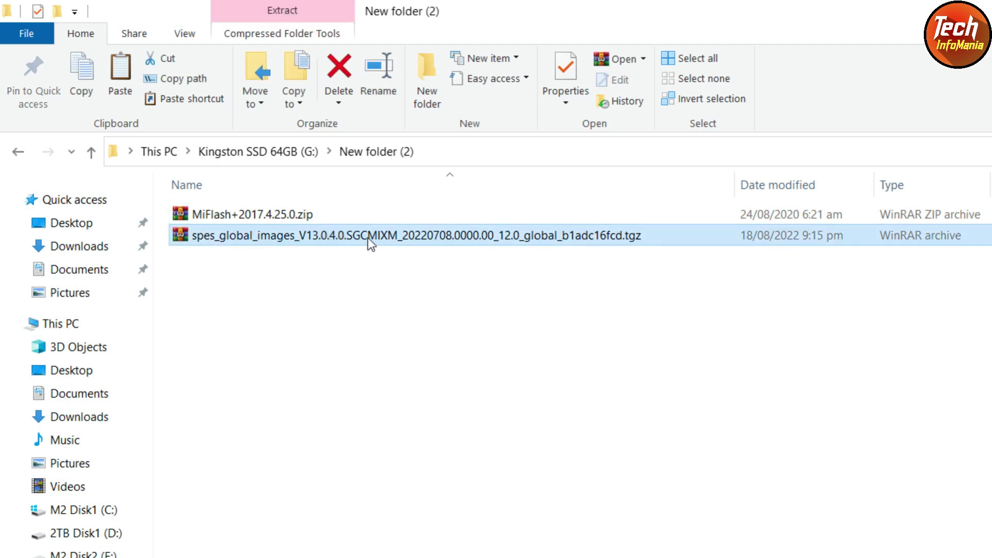
click(260, 219)
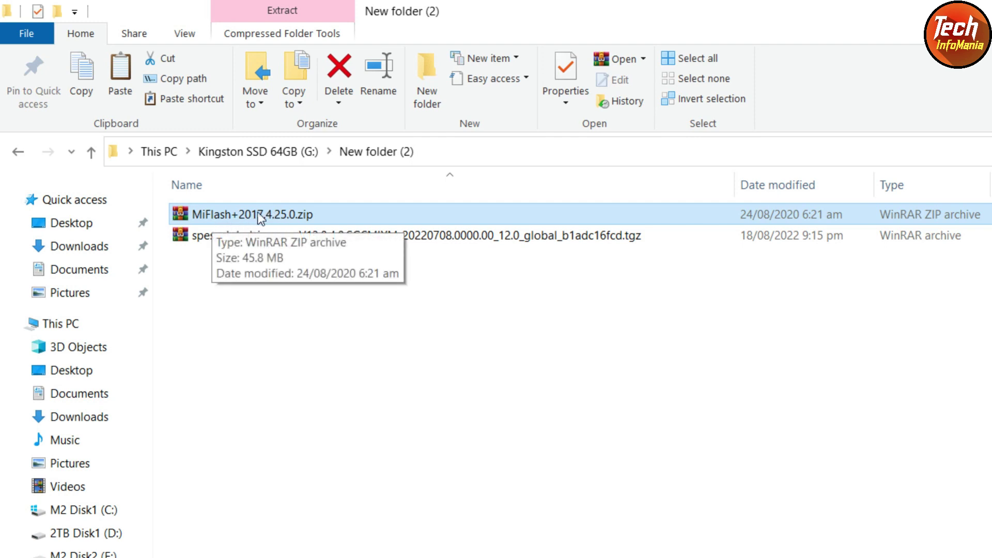
double_click(257, 213)
right_click(259, 213)
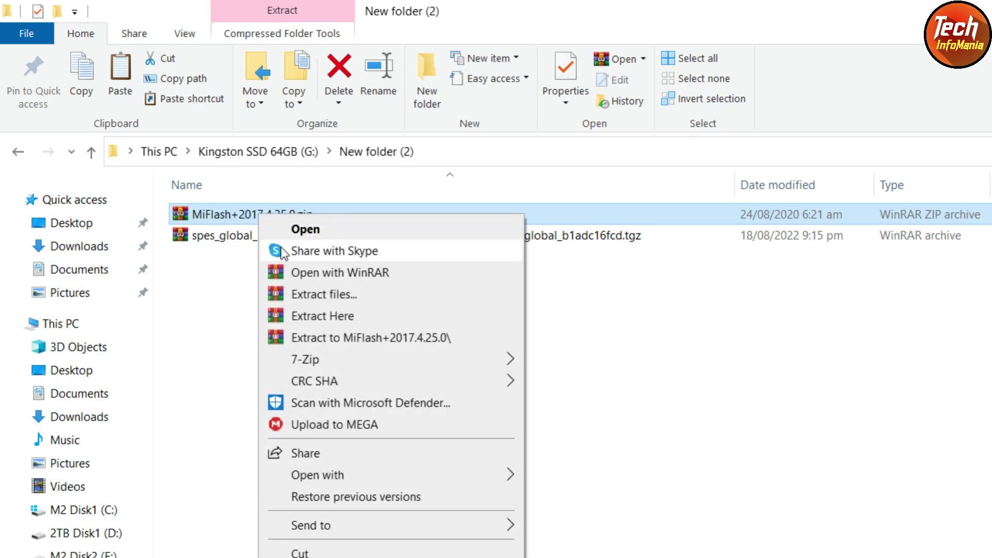
click(305, 339)
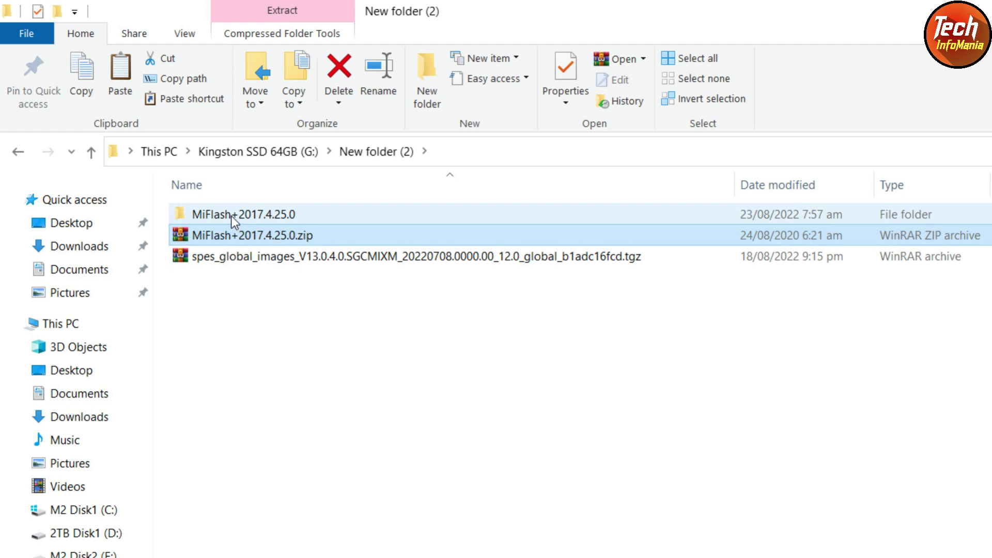
Look inside the extracted MiFlash+2017.4.25.0 folder for the MiFlash installer package, and return to New folder (2)
double_click(231, 215)
click(245, 223)
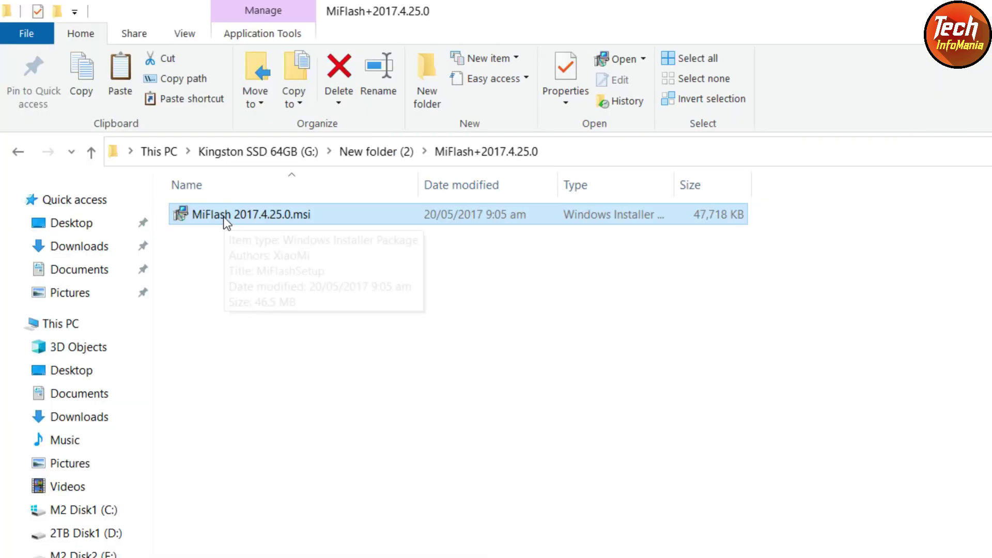
click(21, 150)
Extract the spes_global_images V13.0.4.0.SGCMIXM .tgz archive into a folder of the same name
click(315, 261)
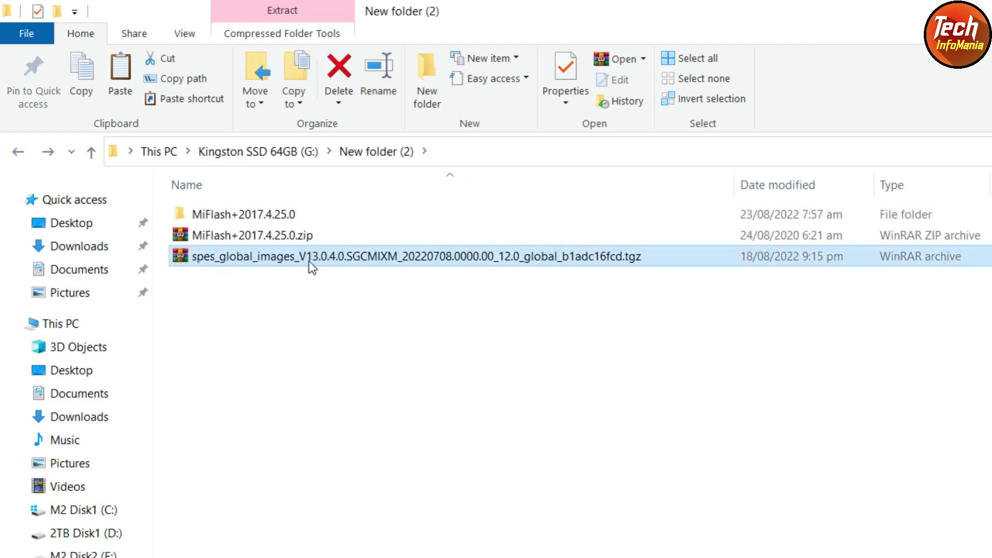
right_click(332, 264)
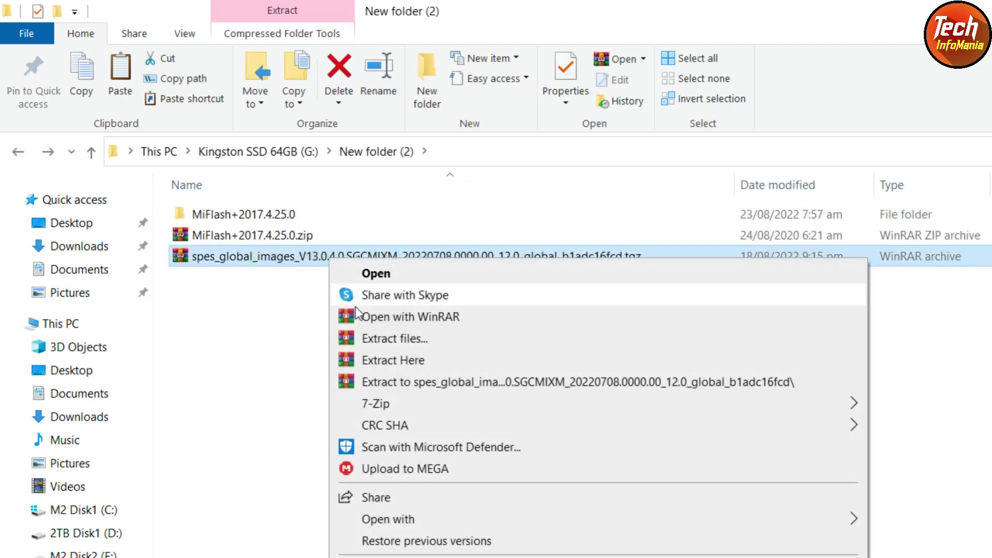
click(388, 382)
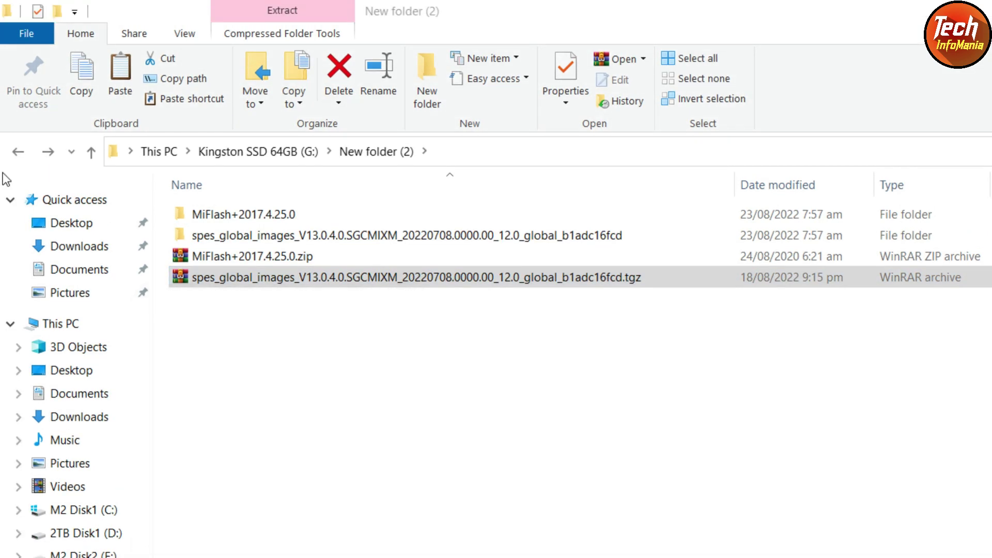
click(178, 344)
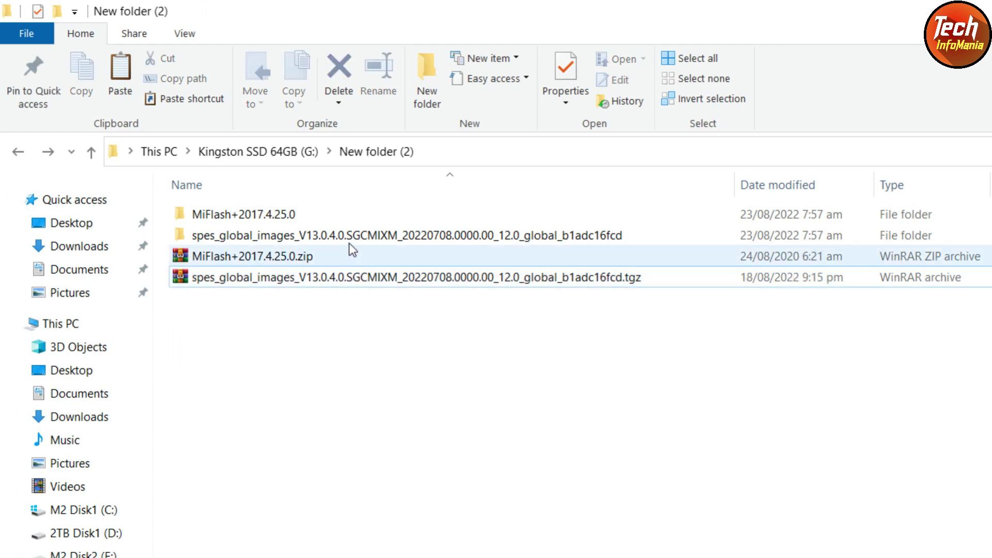
Open the extracted spes_global_images folder and widen the Name column enough to show the inner folder's full name
mouse_move(368, 237)
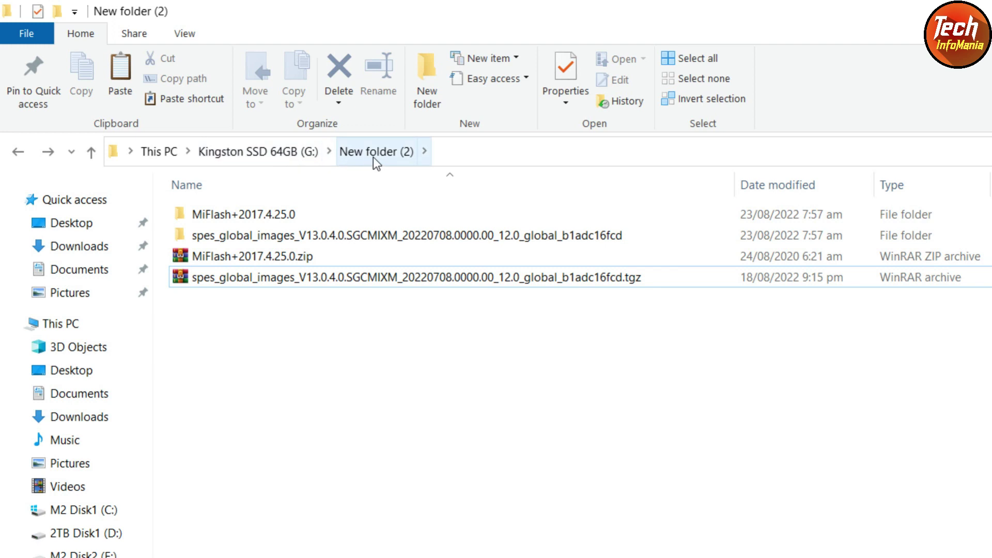
click(369, 238)
double_click(370, 237)
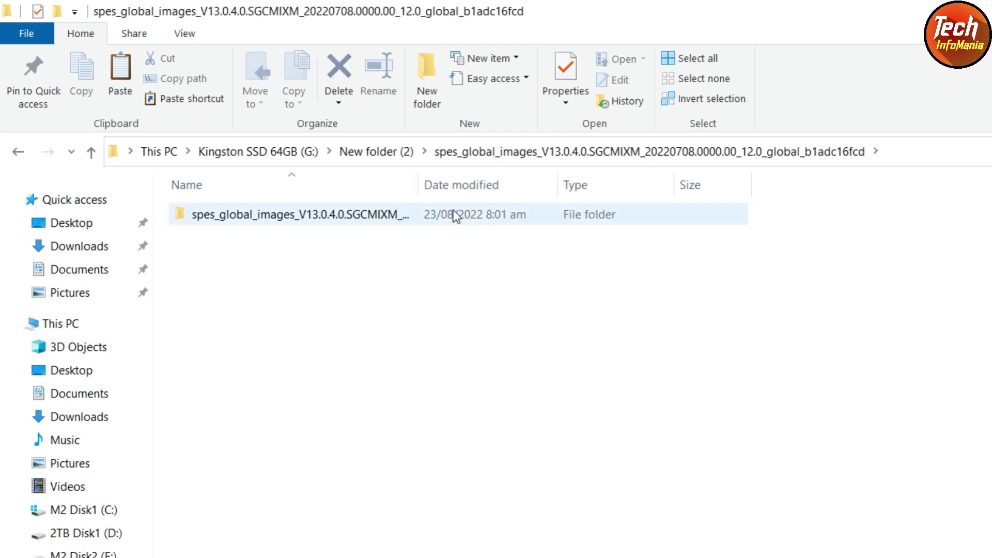
drag(432, 199, 627, 201)
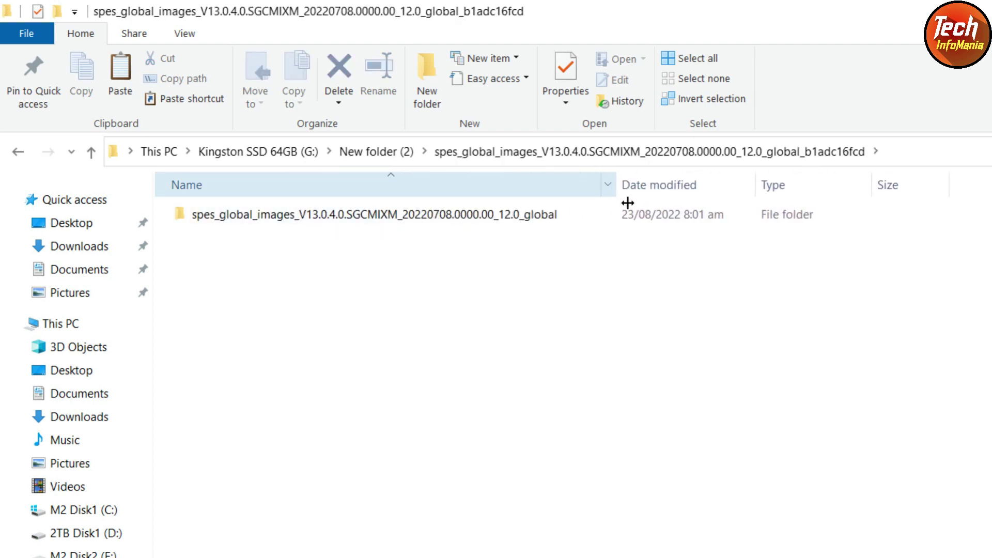
Examine the ROM files inside the inner spes_global_images folder and return to its parent folder
click(371, 221)
double_click(370, 222)
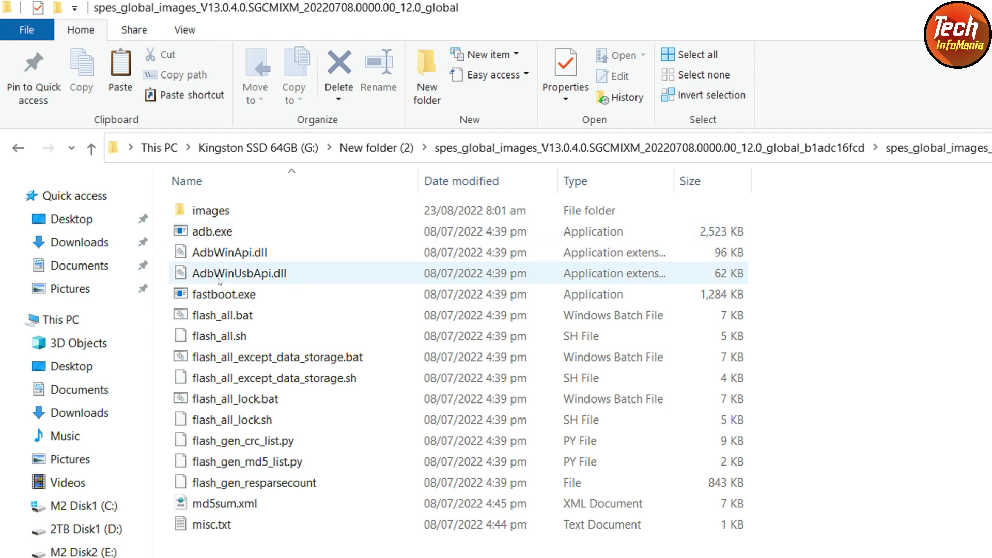
mouse_move(228, 255)
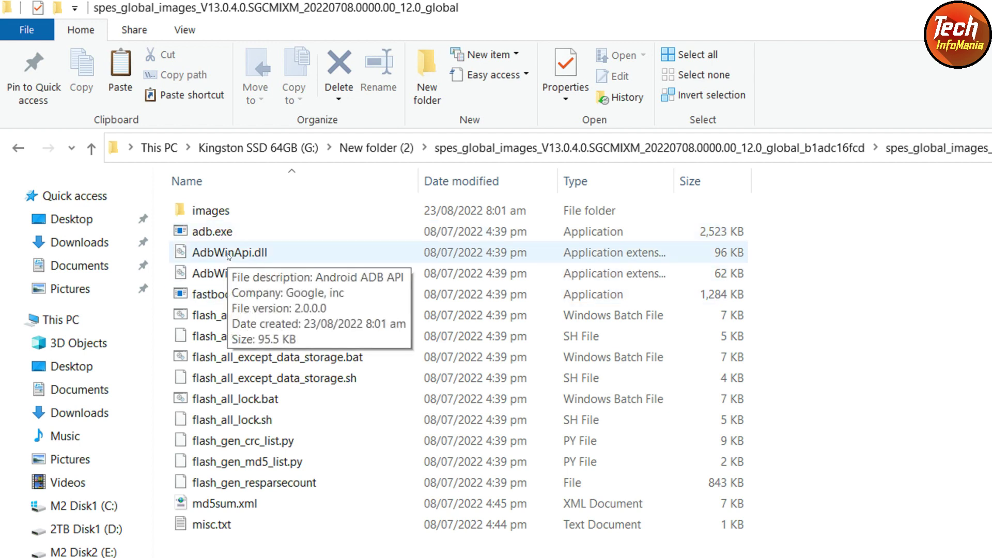
click(21, 150)
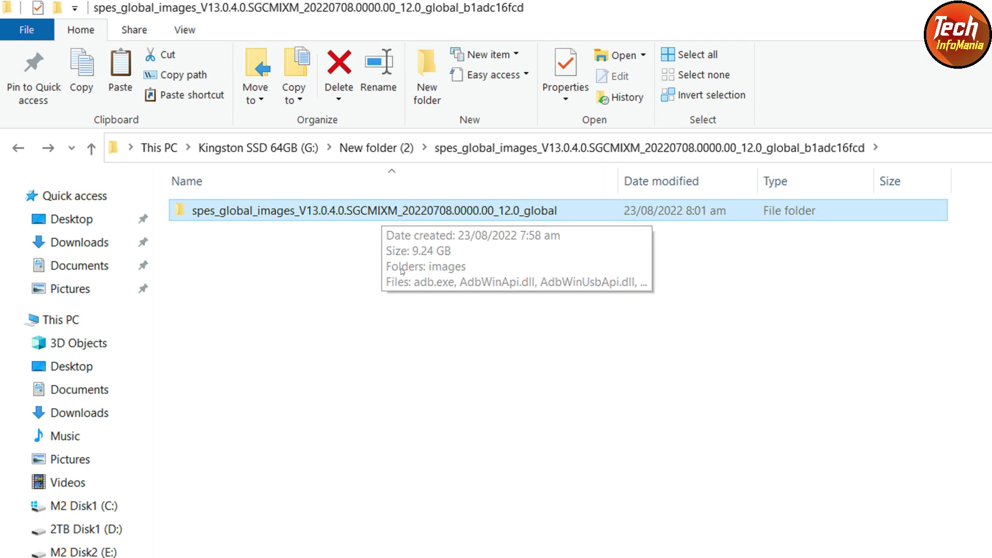
Rename the inner ROM folder as spes_global_images_V13.0.4.0.SGCMIXM
key(F2)
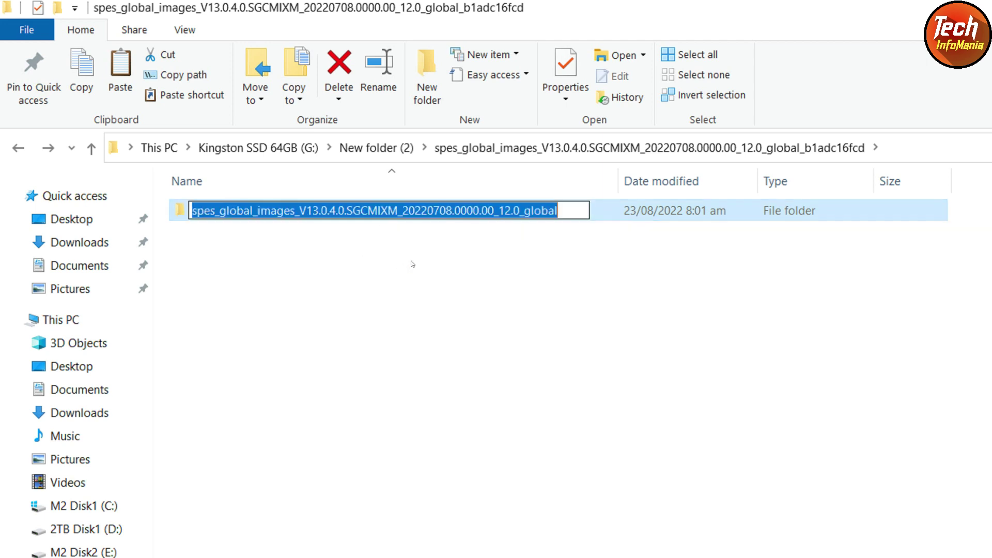
click(561, 206)
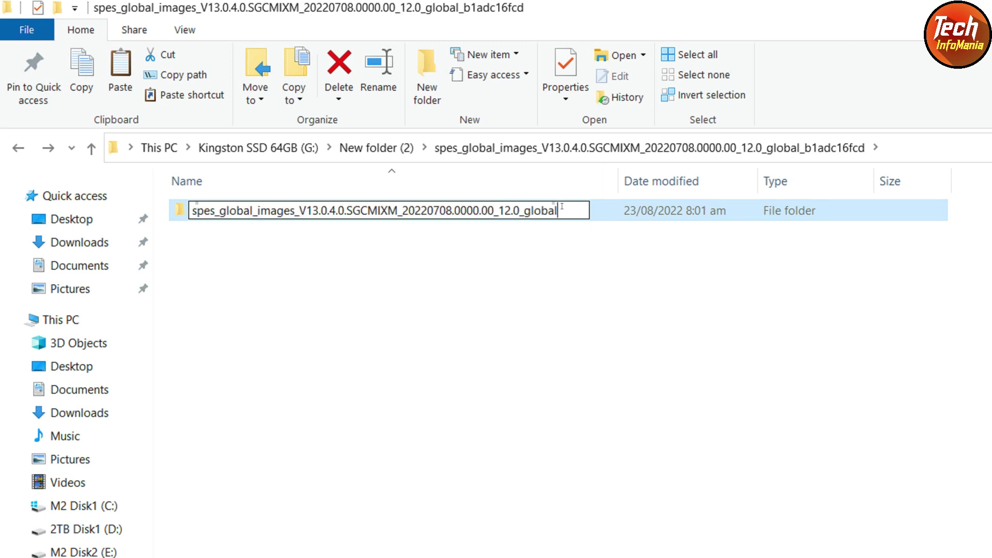
key(BackSpace)
key(BackSpace)
key(BackSpace)
key(BackSpace)
key(BackSpace)
key(BackSpace)
key(BackSpace)
key(BackSpace)
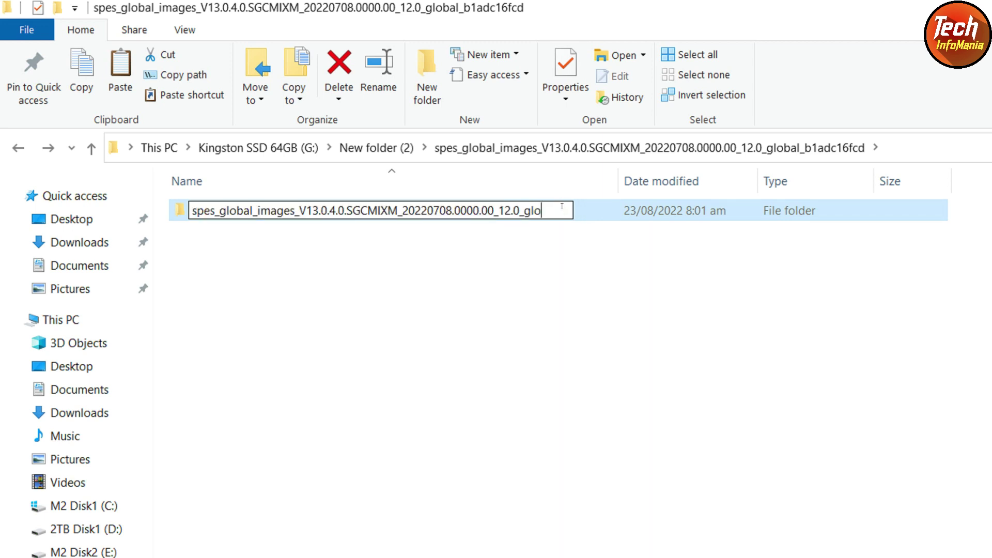
key(BackSpace)
key(BackSpace)
key(BackSpace)
key(BackSpace)
key(BackSpace)
key(BackSpace)
key(BackSpace)
key(BackSpace)
key(BackSpace)
key(BackSpace)
key(BackSpace)
key(BackSpace)
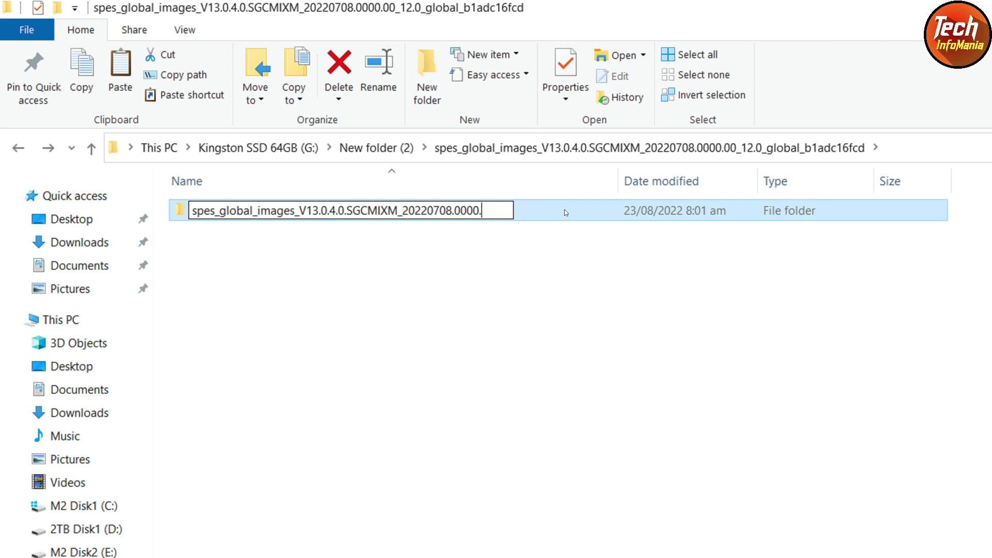
key(BackSpace)
key(BackSpace)
key(BackSpace)
key(BackSpace)
key(BackSpace)
key(BackSpace)
key(BackSpace)
key(BackSpace)
key(BackSpace)
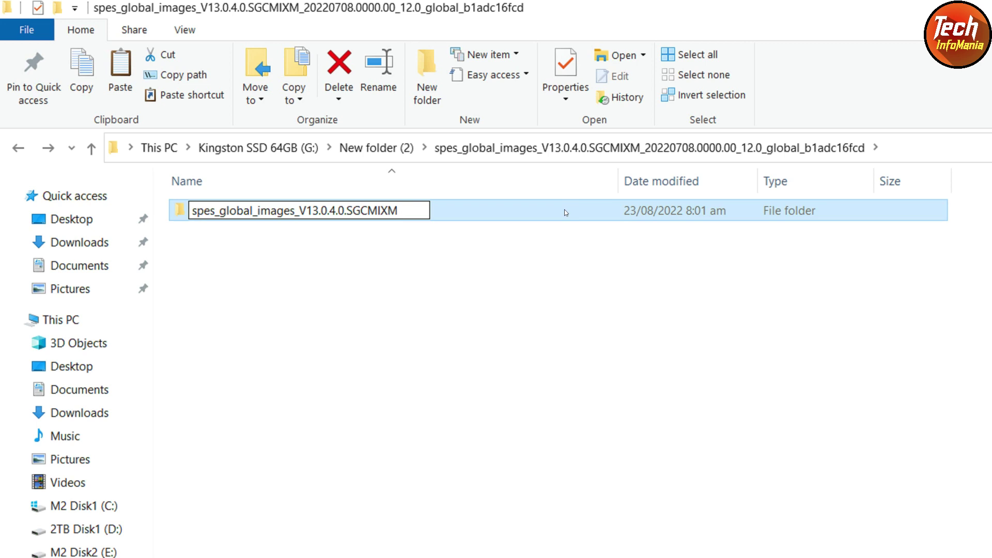
key(Return)
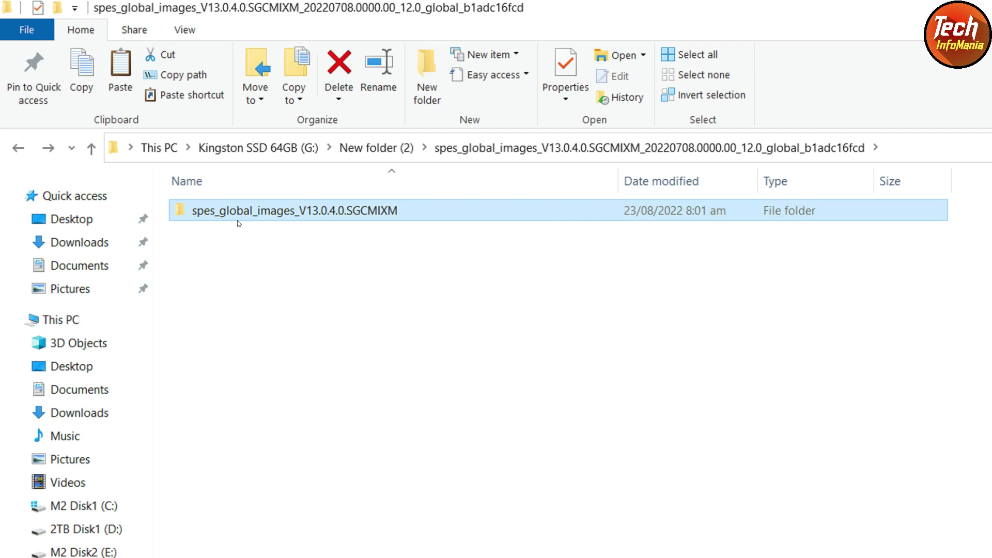
Check the contents of the renamed ROM folder and return to its parent folder
mouse_move(274, 221)
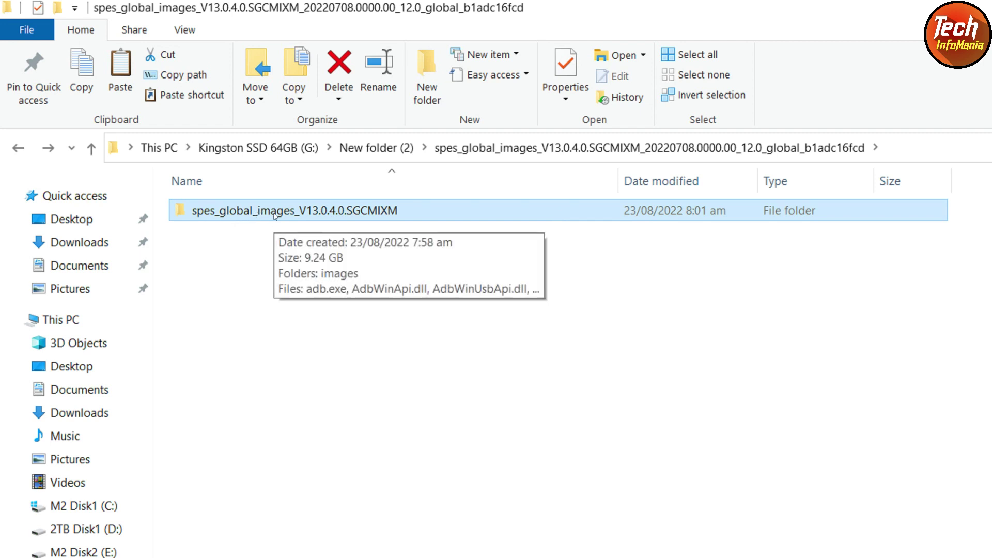
double_click(312, 213)
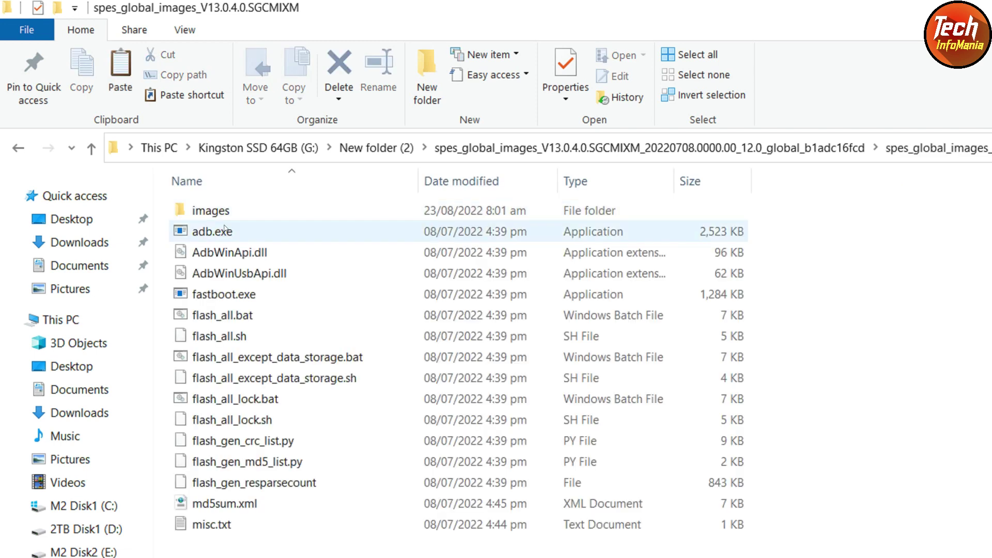
click(20, 149)
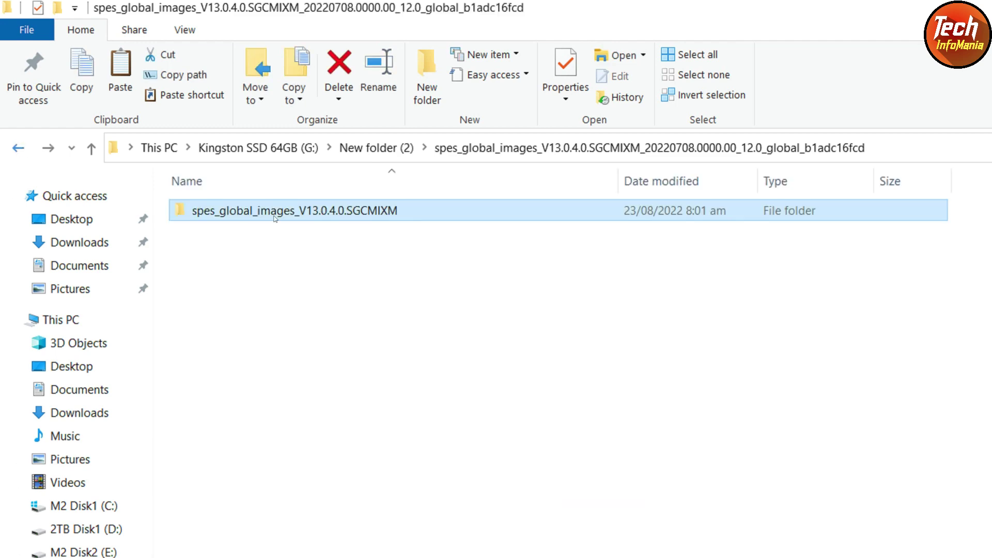
Move the spes_global_images_V13.0.4.0.SGCMIXM folder to the root of the Kingston SSD 64GB (G:) drive and open it
right_click(314, 211)
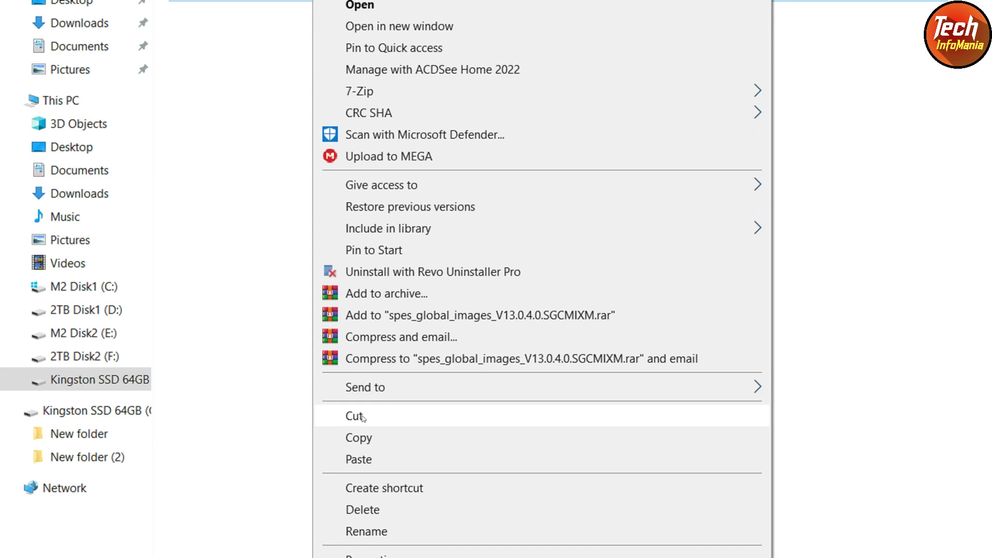
click(362, 417)
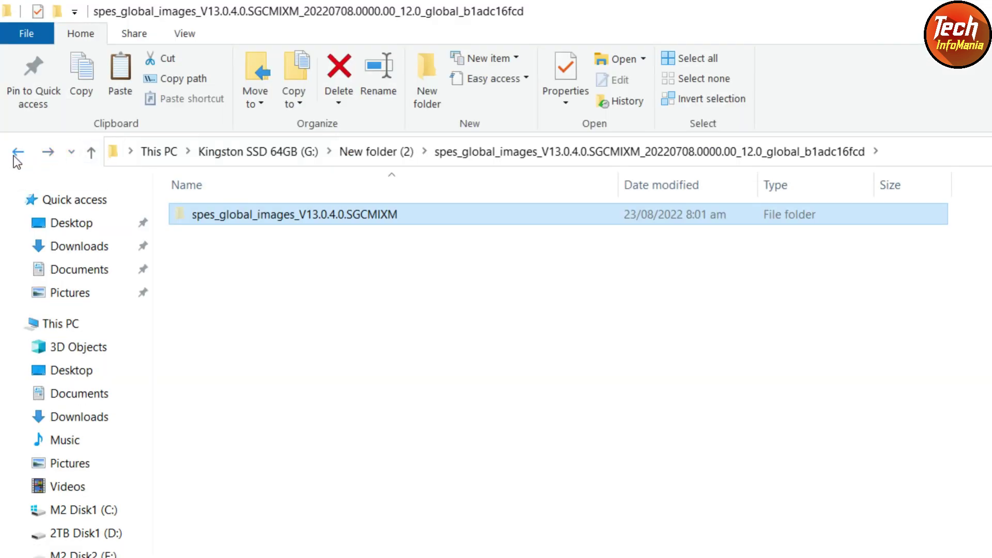
click(15, 156)
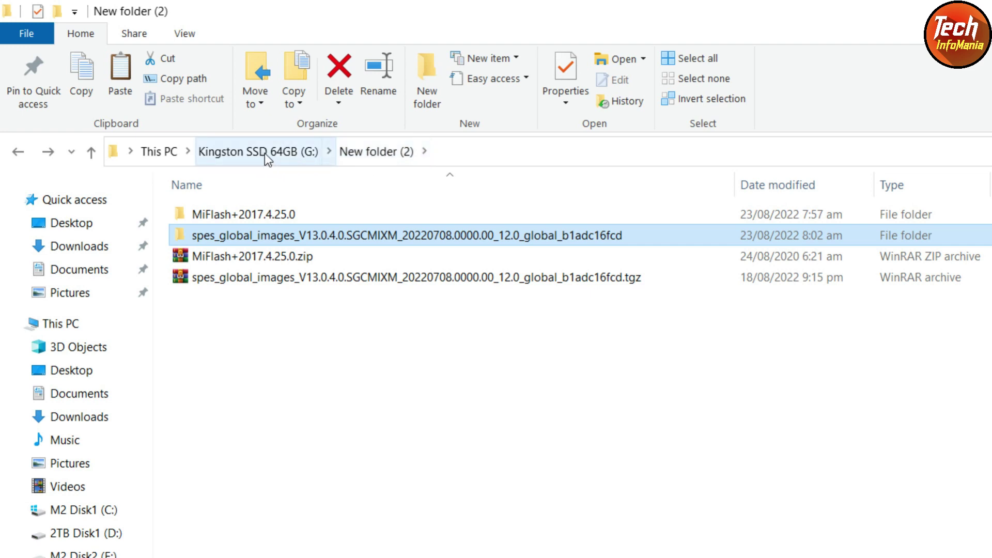
click(245, 155)
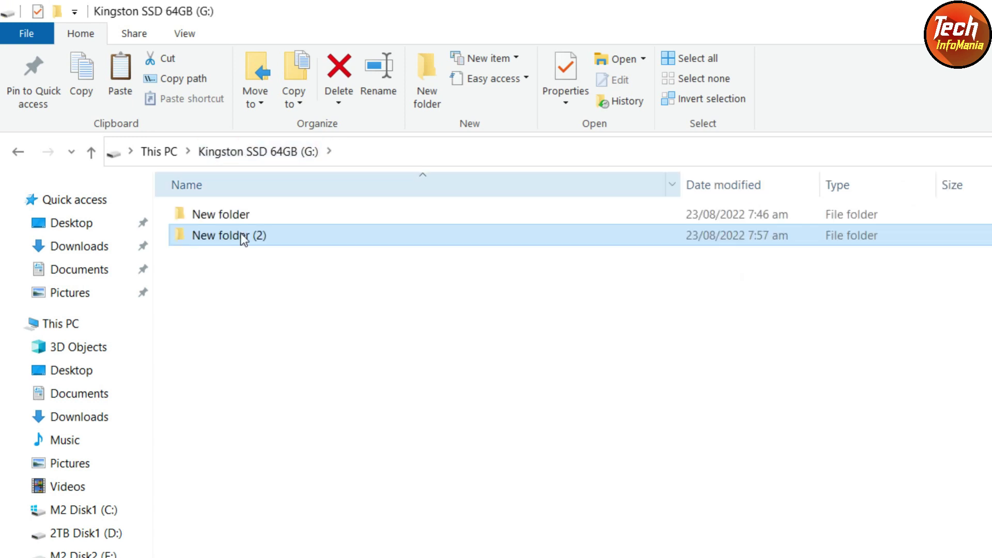
click(225, 288)
right_click(198, 281)
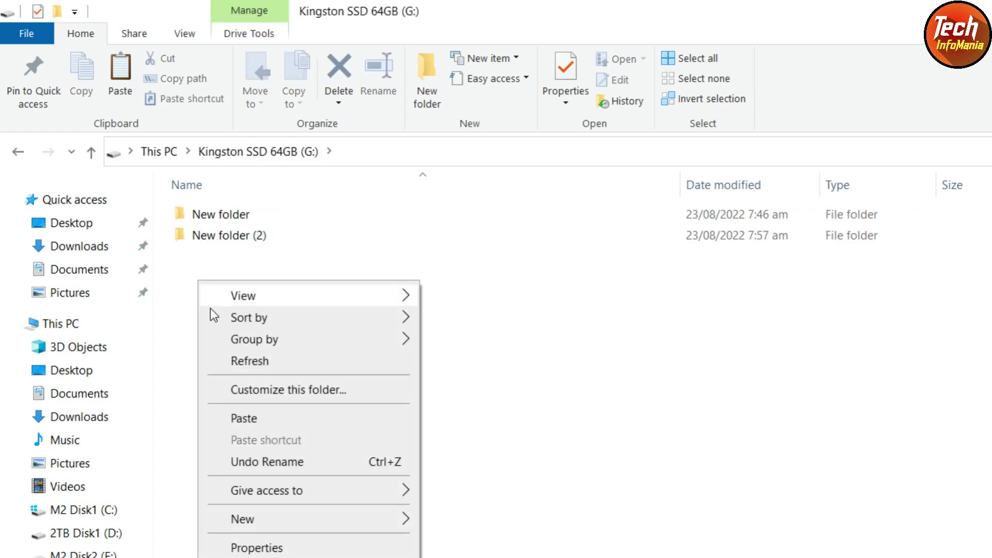
click(235, 416)
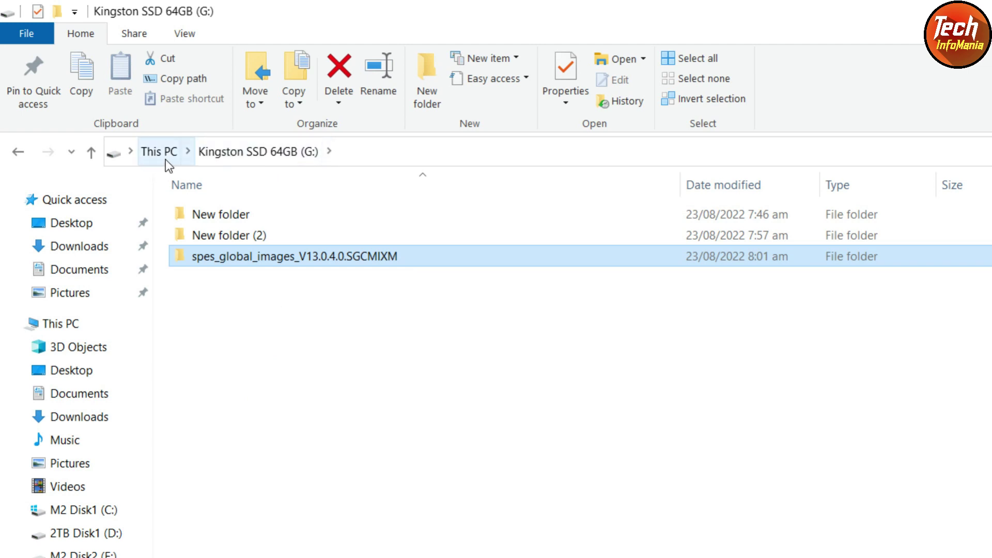
click(297, 297)
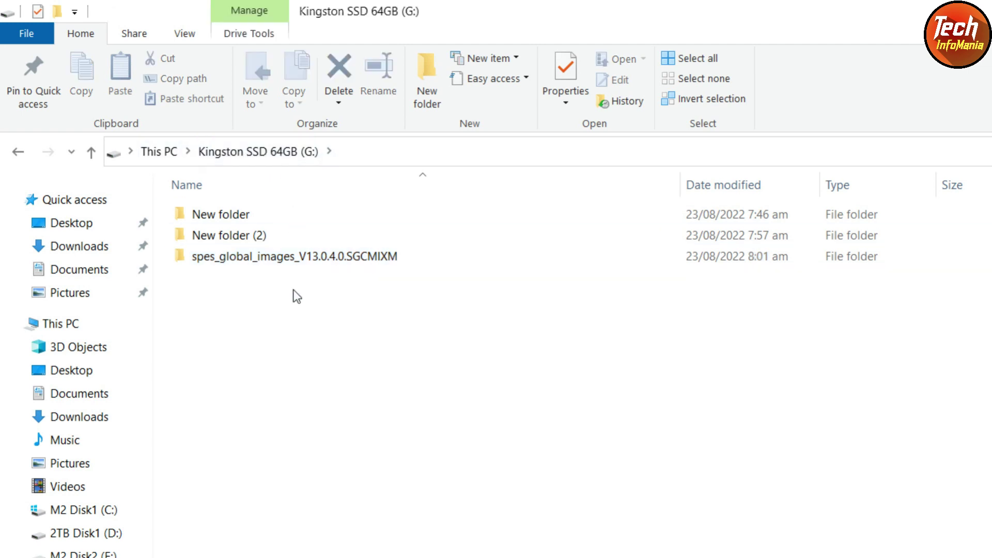
click(255, 265)
double_click(253, 262)
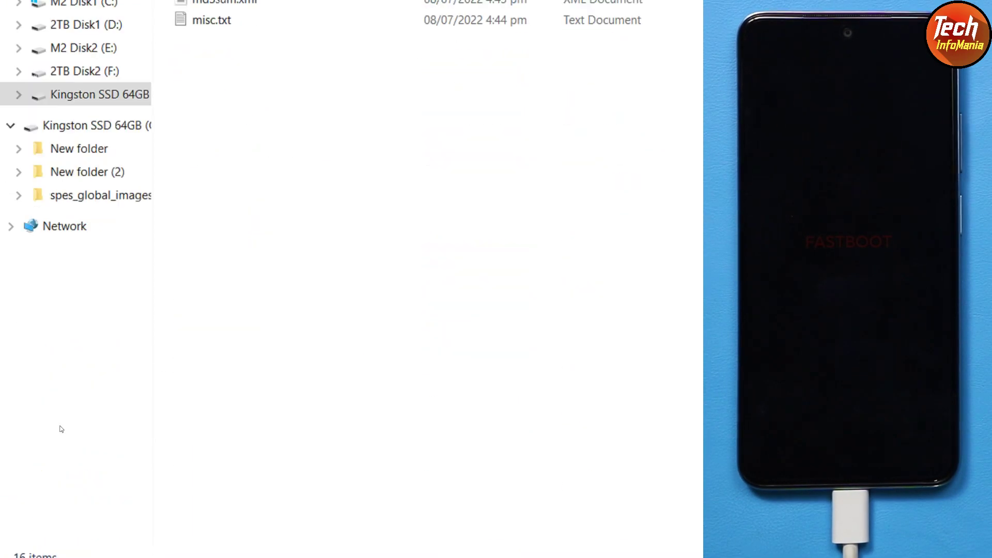
Check in Device Manager which interface is listed under Android Phone for the connected phone, and close Device Manager
right_click(23, 539)
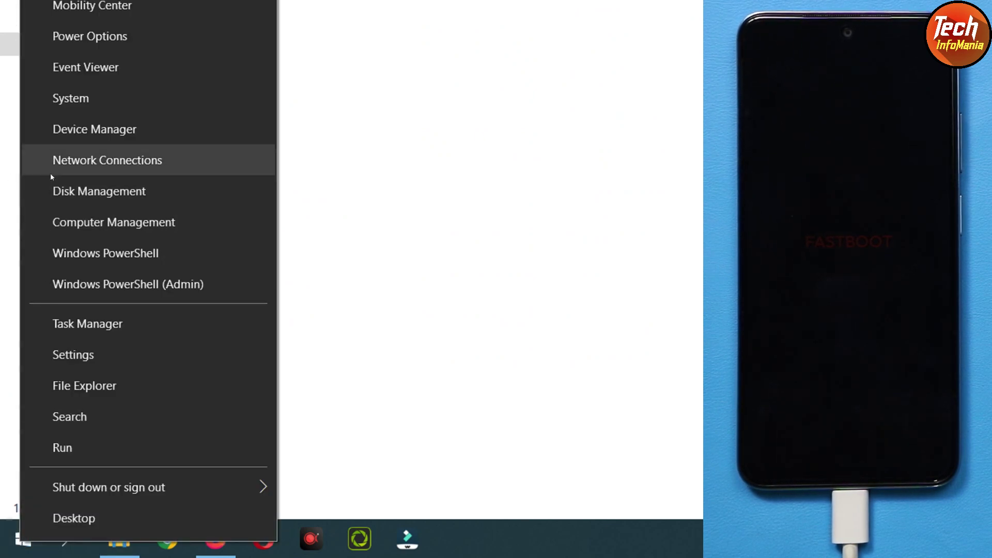
click(57, 137)
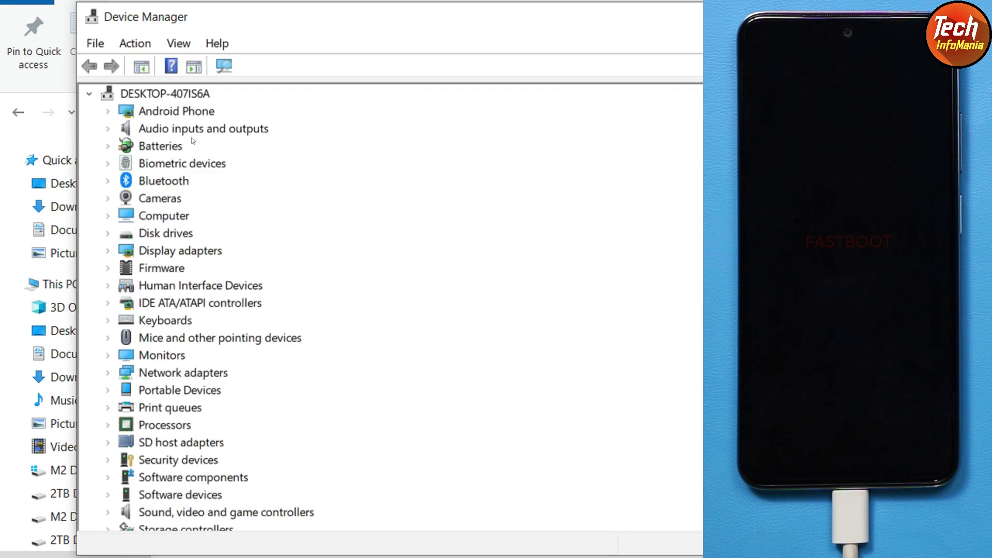
double_click(156, 137)
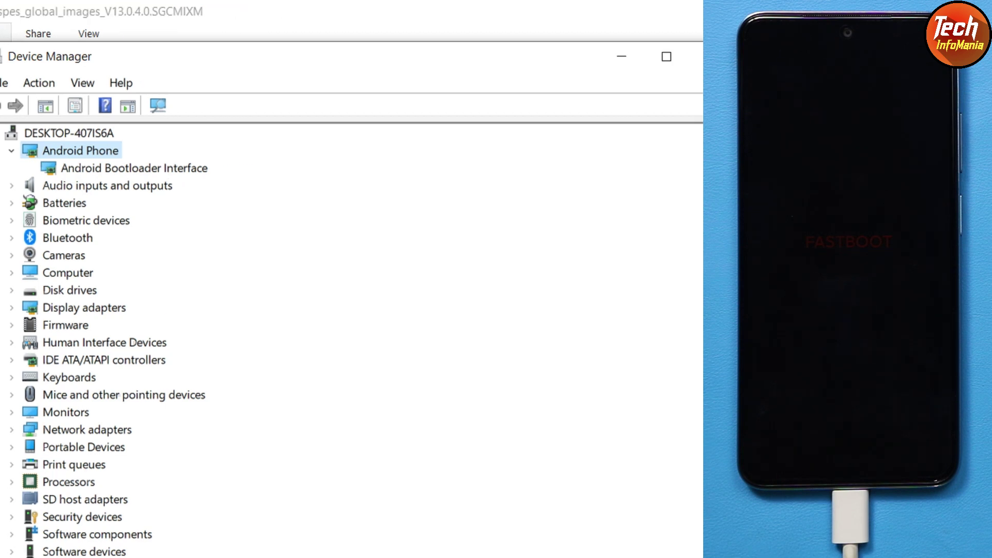
click(697, 56)
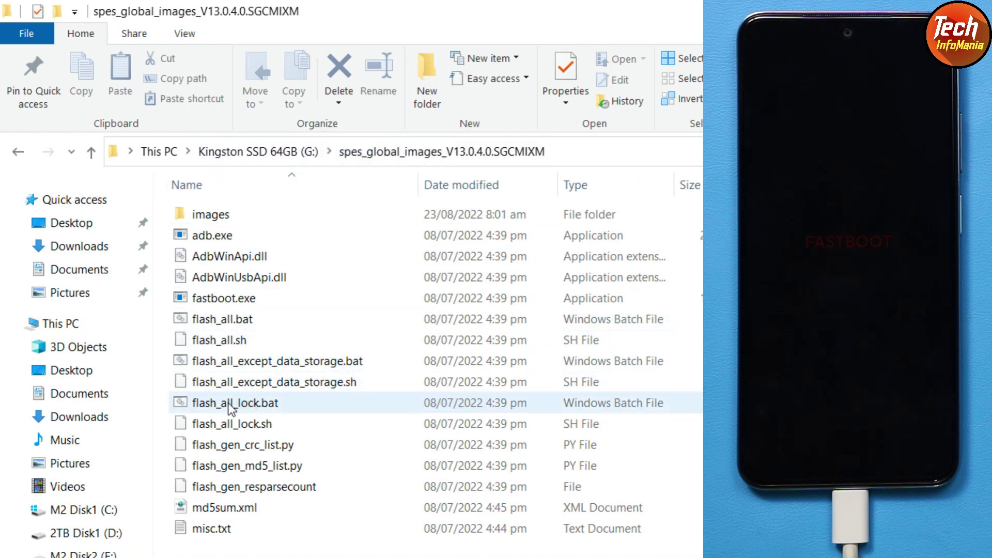
Select the flash_all_lock.bat script in the ROM folder
click(206, 403)
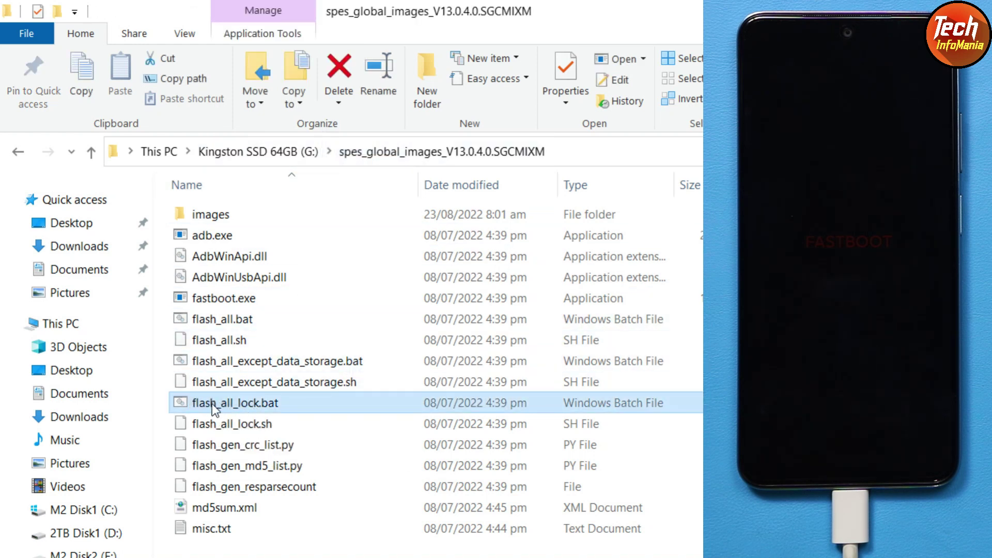